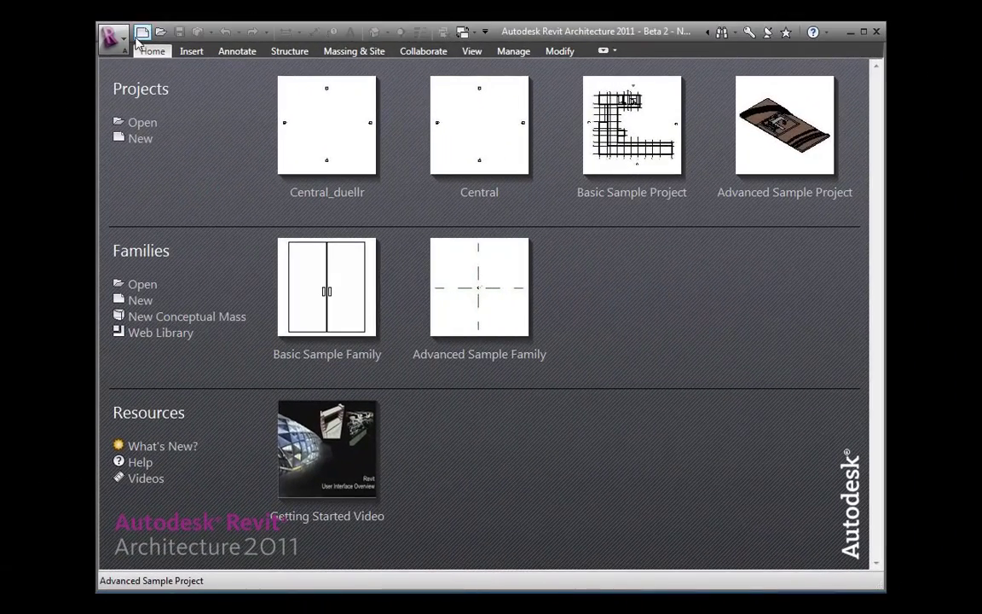
Open Central.rvt with Create New Local checked, landing on the Level 1 floor plan.
click(112, 37)
mouse_move(145, 136)
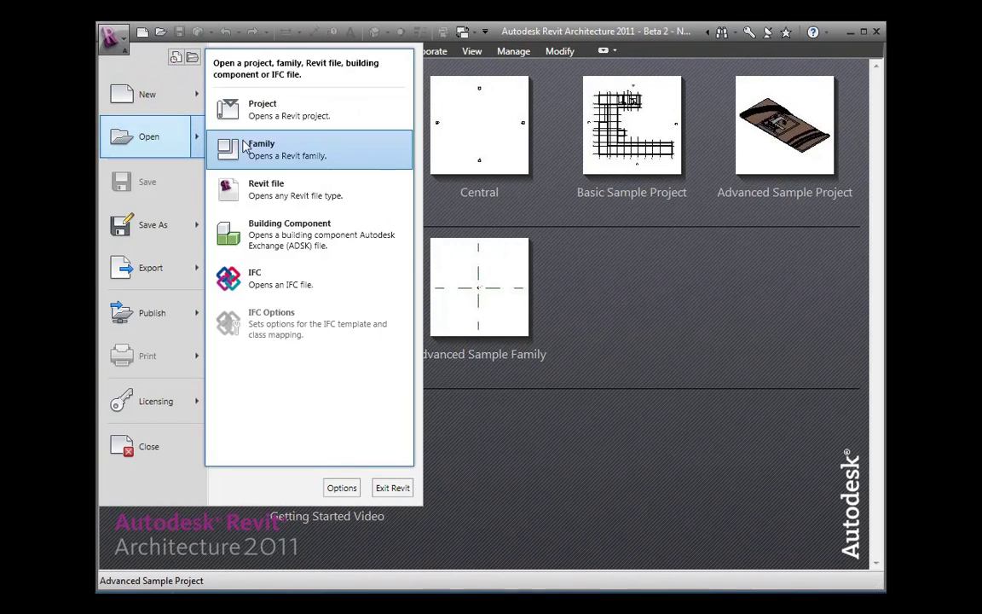
click(339, 122)
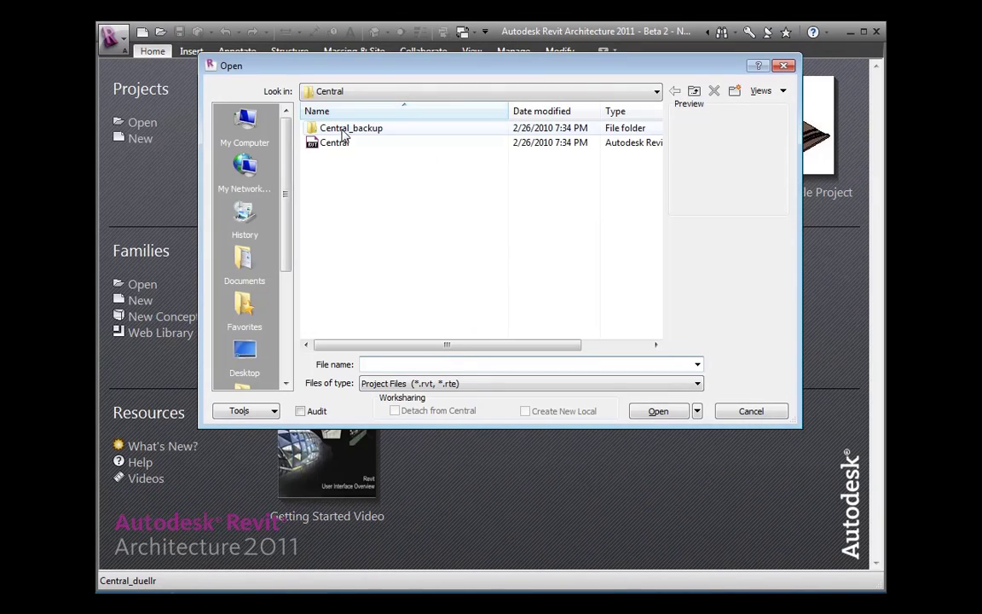
click(328, 144)
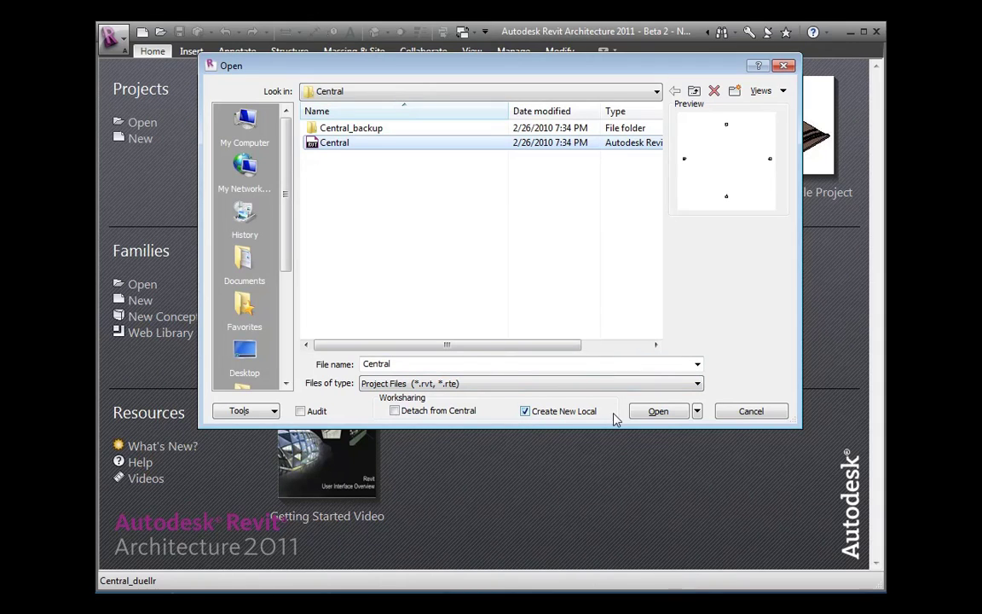
click(651, 412)
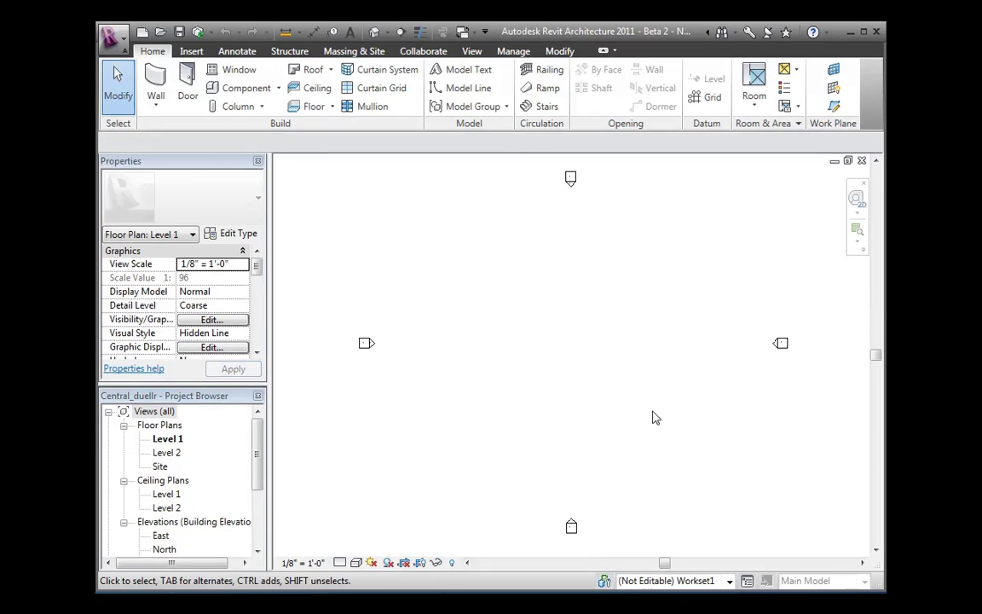
Synchronize the local copy with Central after checking the central file location.
click(199, 34)
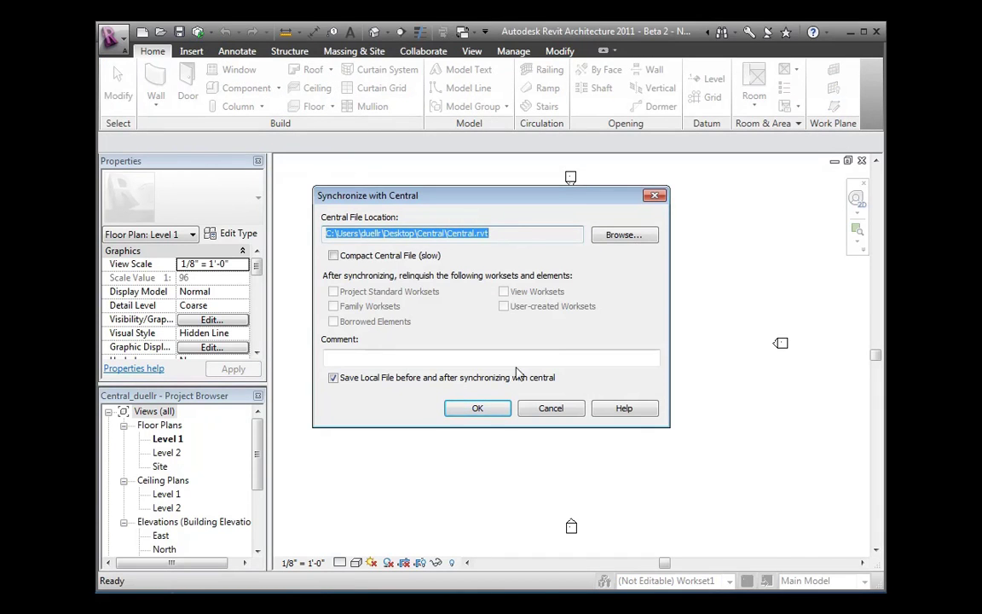
click(474, 411)
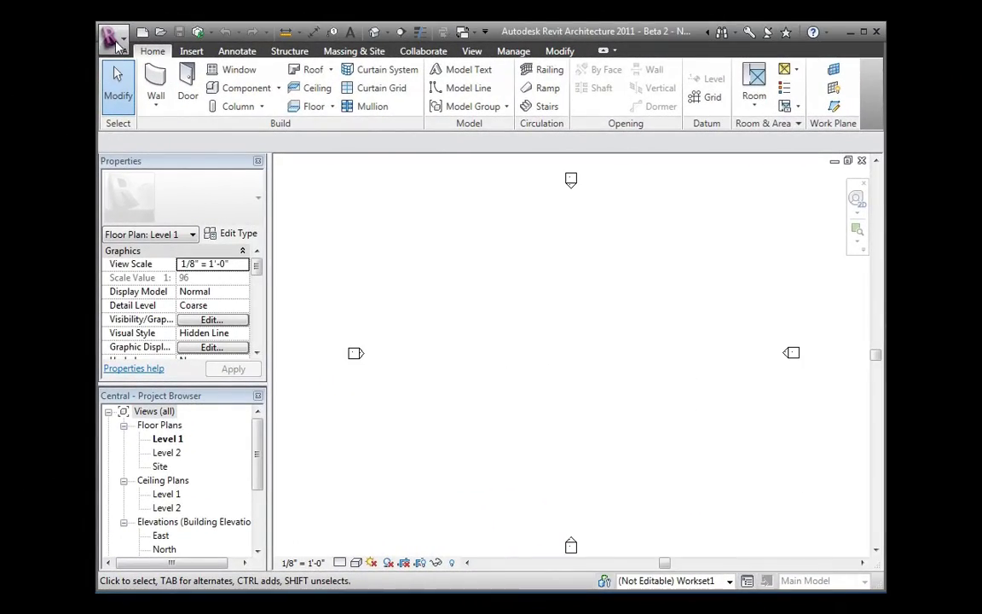
Close the project and delete the Central_backup folder from the Central folder.
click(109, 36)
click(152, 447)
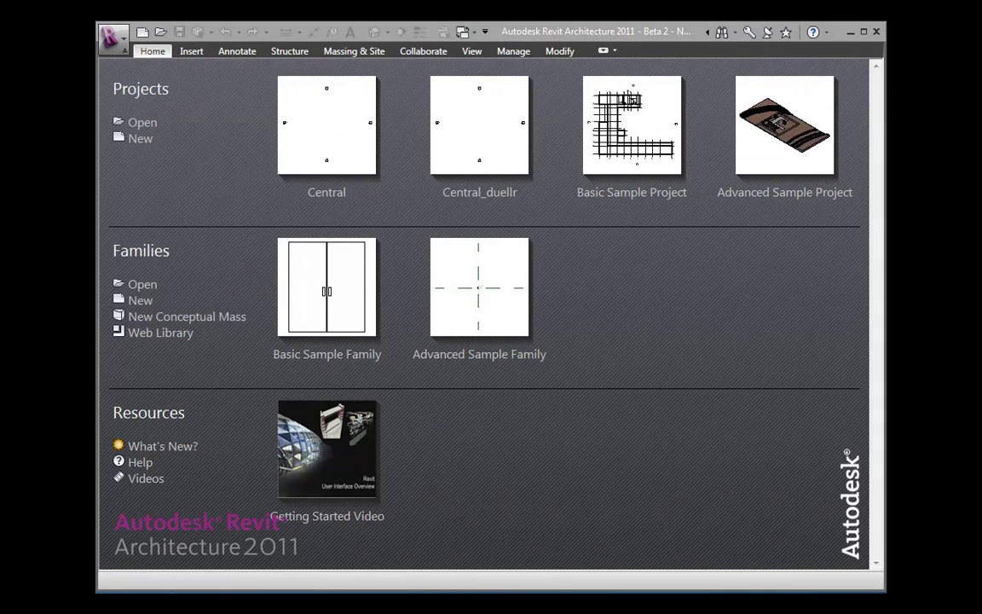
key(ctrl+o)
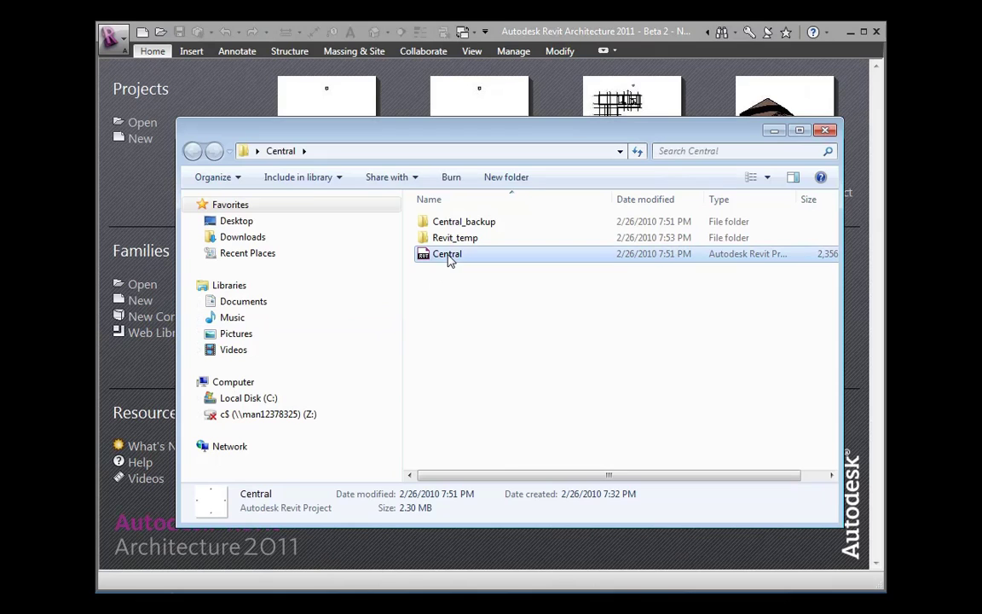
click(454, 226)
right_click(454, 229)
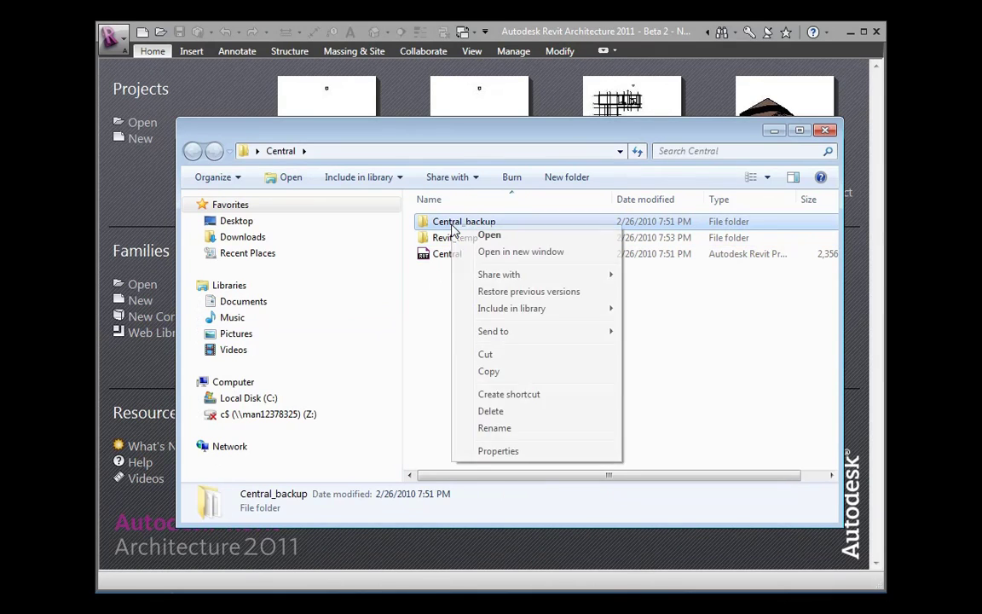
click(501, 410)
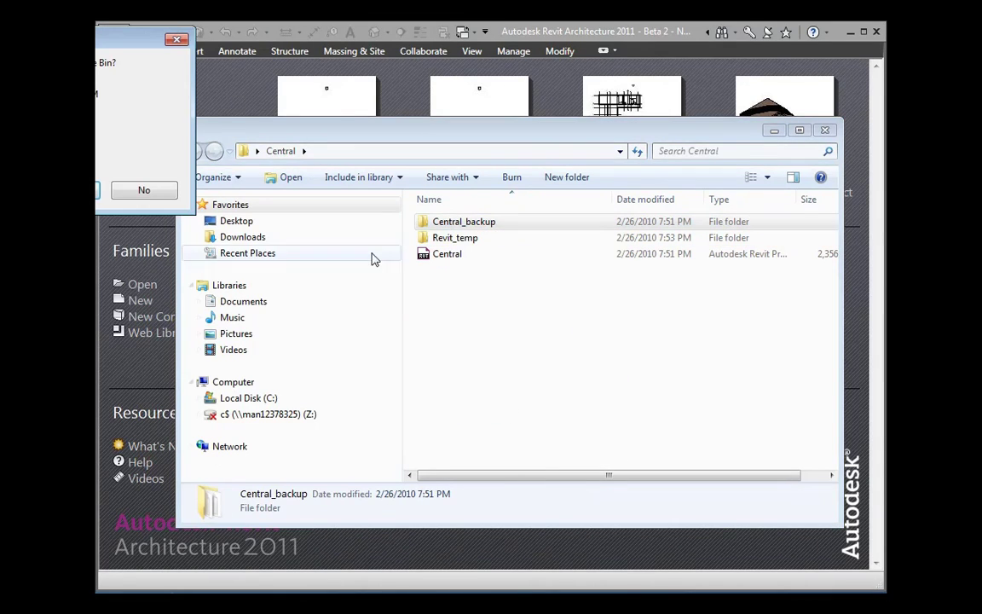
drag(135, 42, 647, 209)
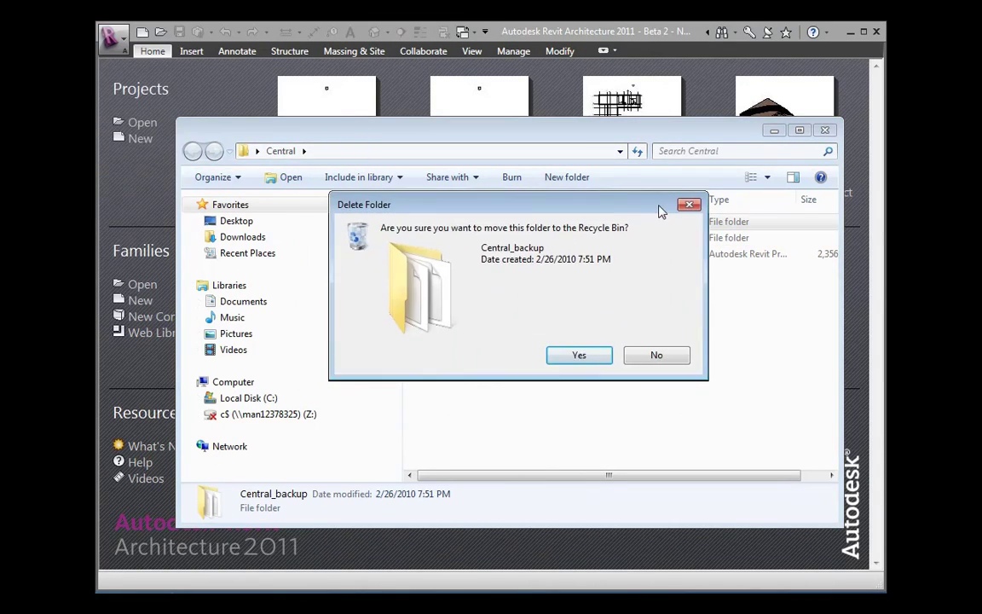
click(578, 355)
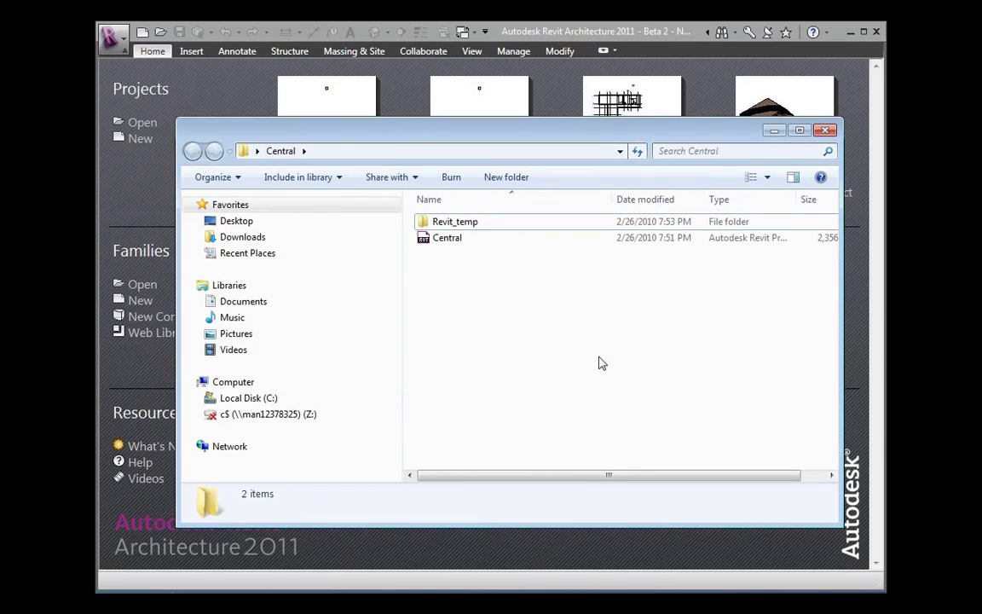
Reopen the Central project from Revit's recent files.
click(153, 68)
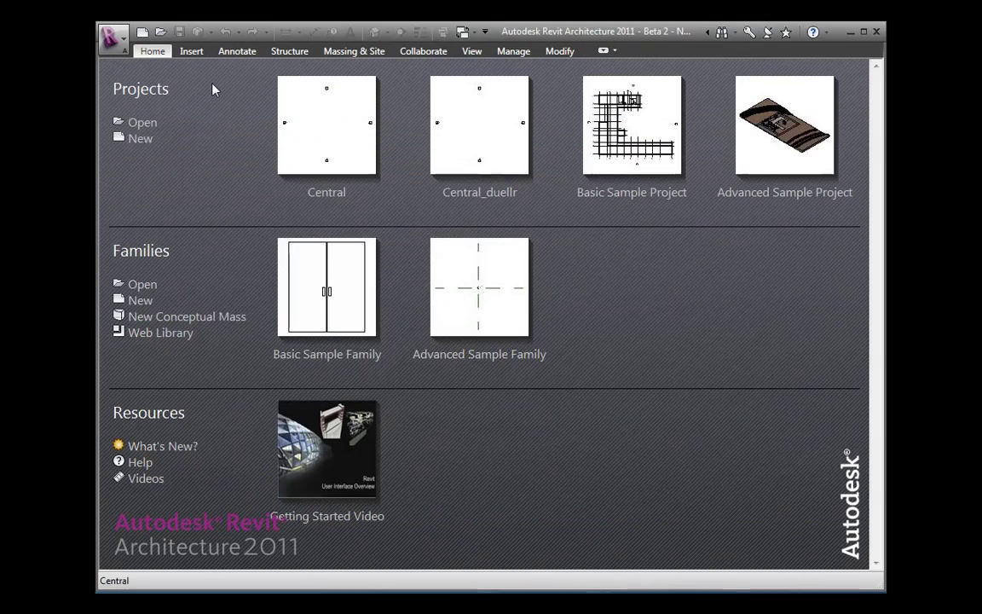
click(321, 120)
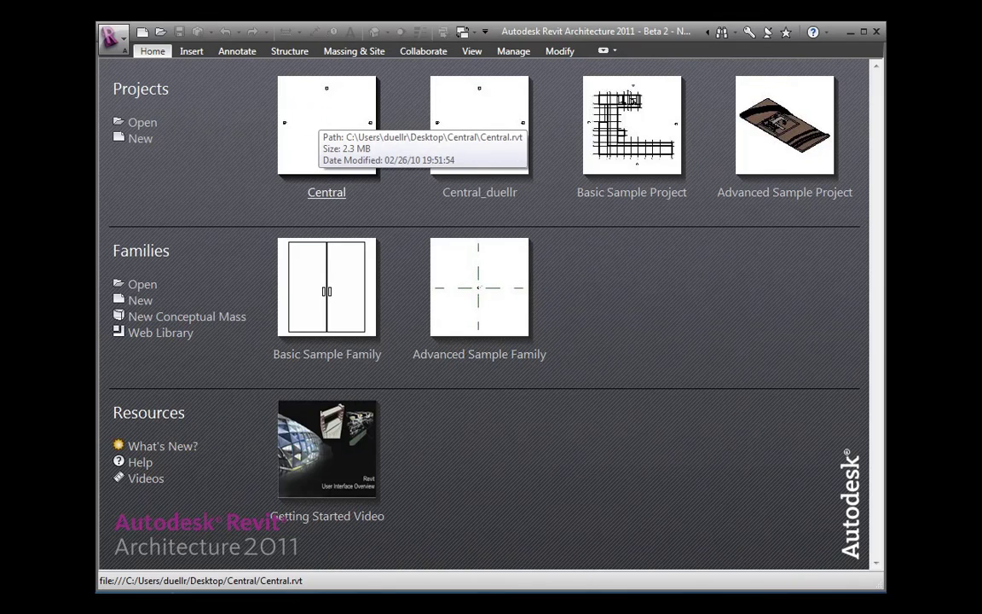
key(alt+Tab)
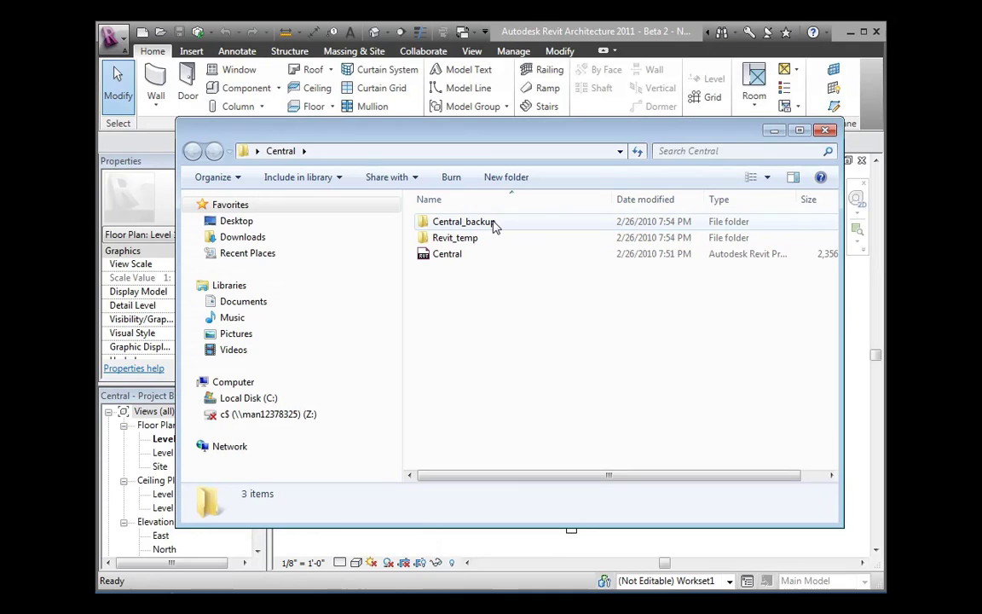
Synchronize the Central project now, then close it.
click(512, 29)
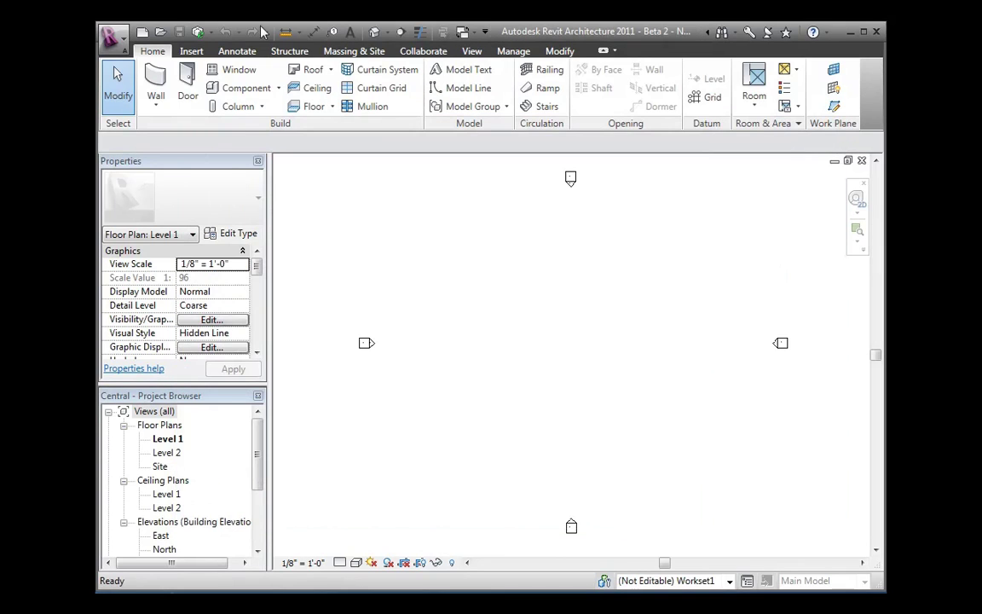
click(212, 33)
click(204, 88)
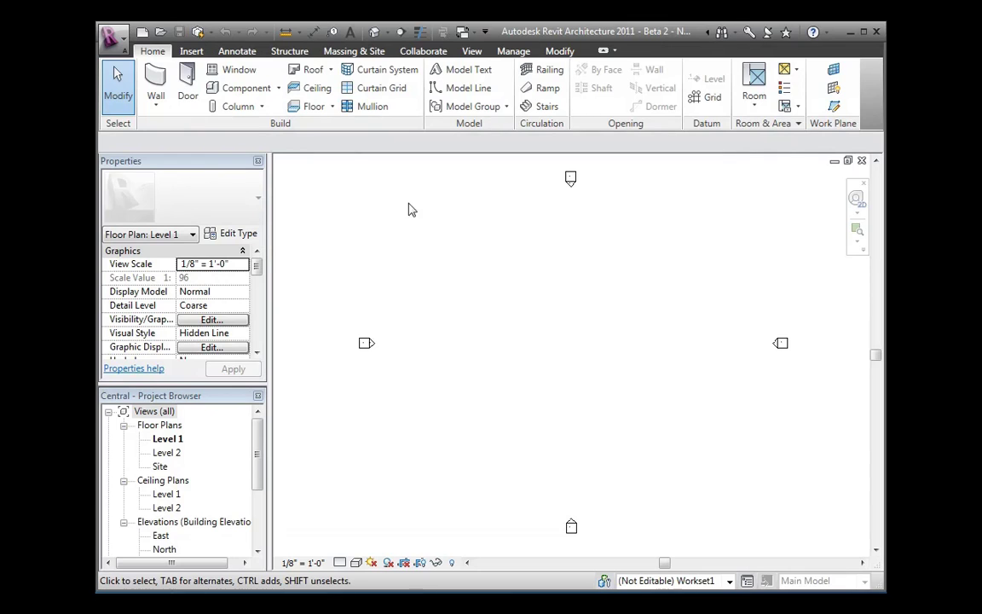
click(111, 36)
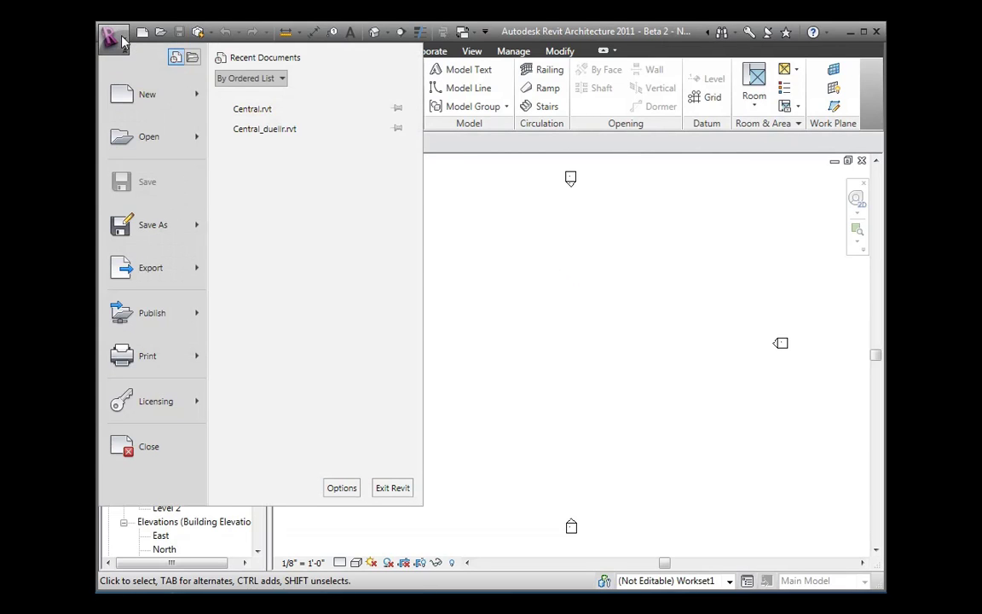
click(147, 448)
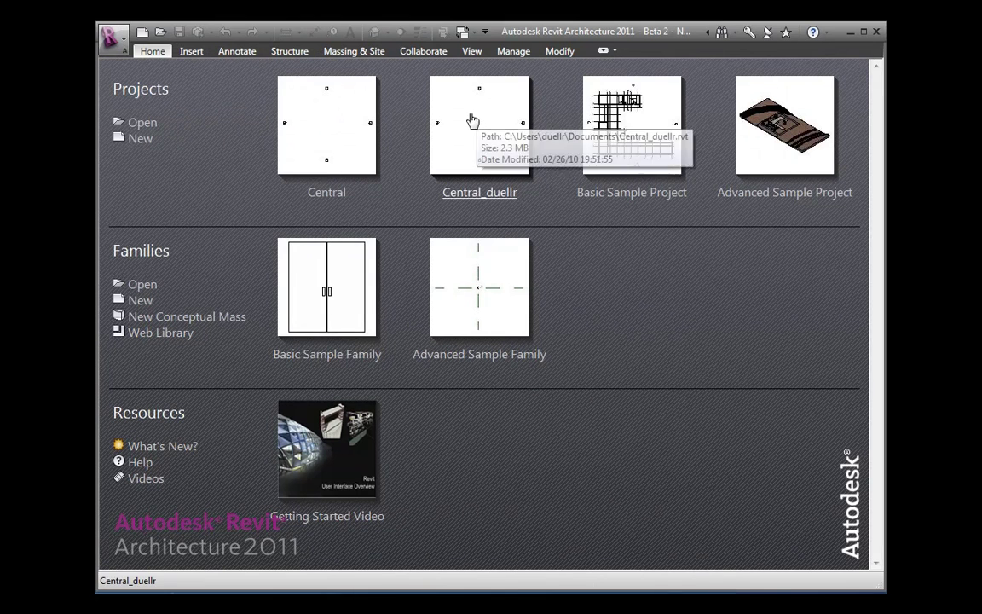
Open the local copy and synchronize it after checking the central file path.
click(472, 120)
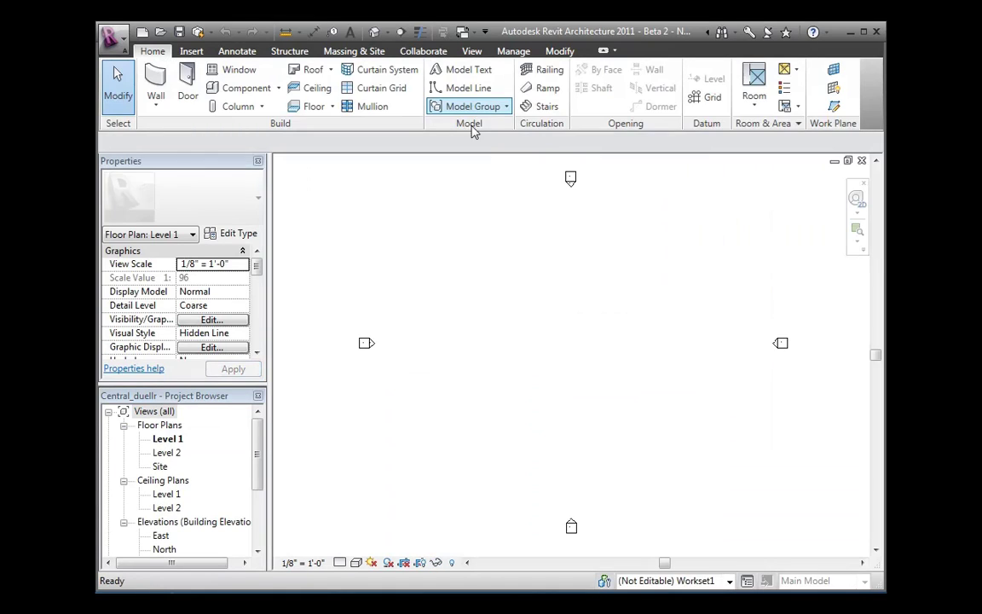
click(210, 32)
click(237, 61)
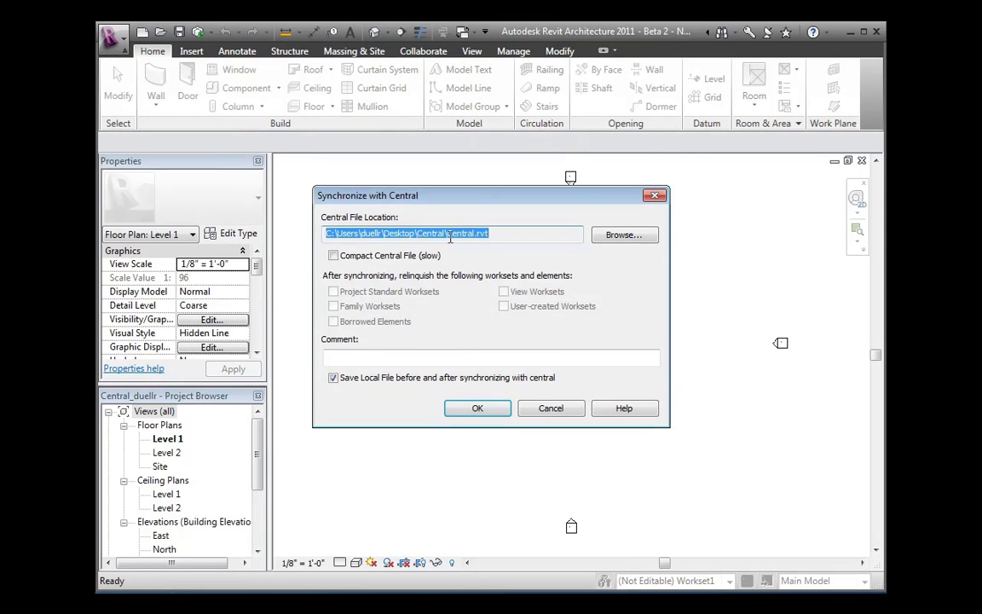
click(489, 237)
drag(489, 237, 367, 237)
click(474, 409)
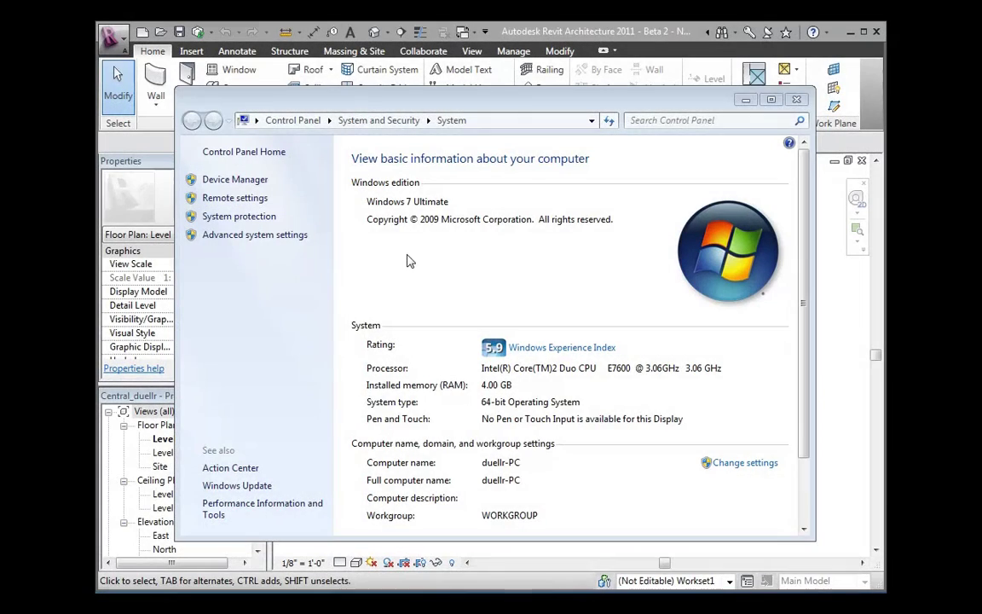
Copy the user TEMP value %USERPROFILE%\AppData\Local\Temp, cancelling every dialog unchanged.
click(255, 235)
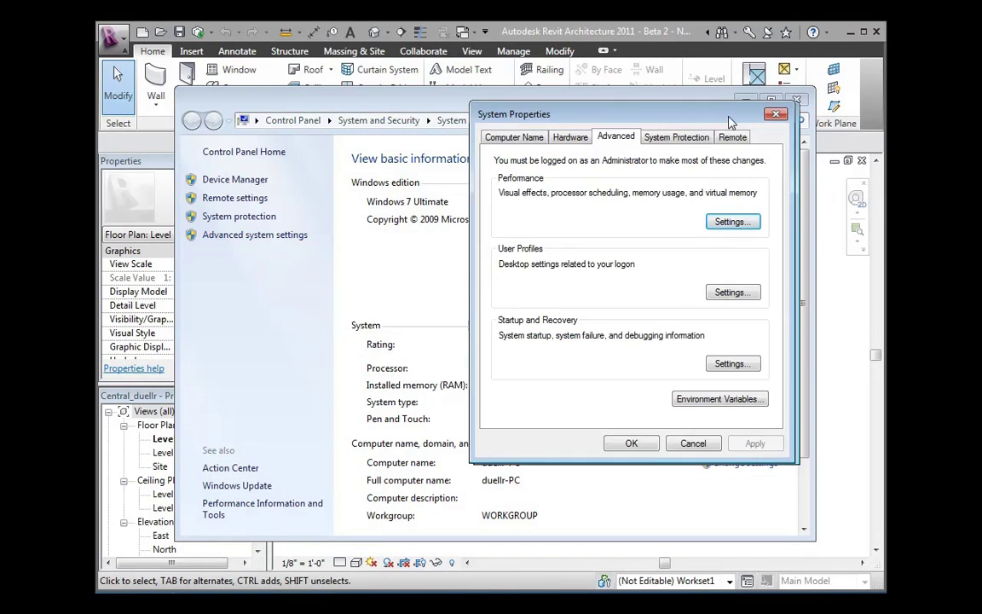
click(545, 405)
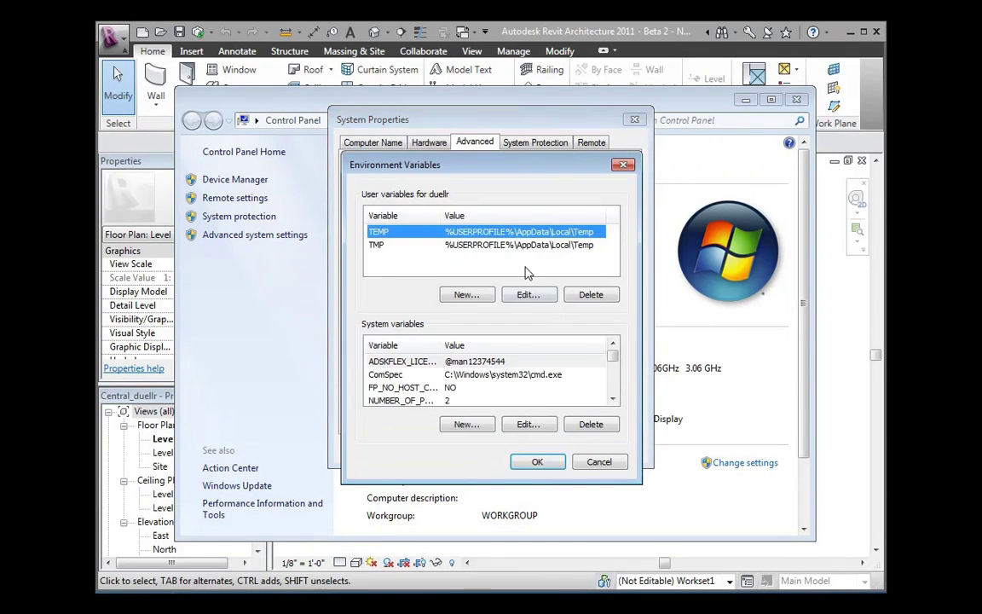
click(526, 294)
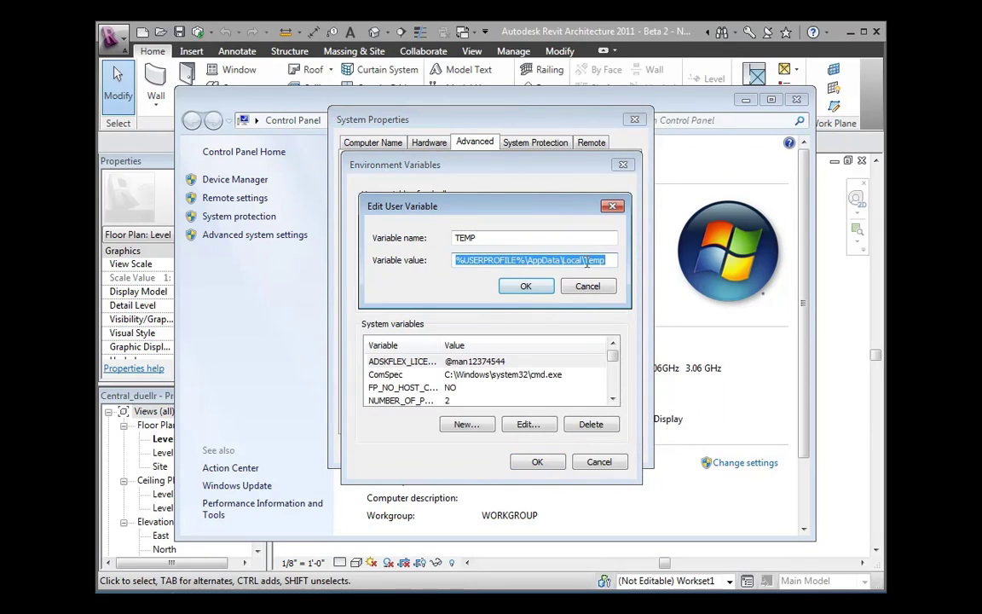
right_click(587, 268)
click(575, 311)
click(587, 285)
click(559, 461)
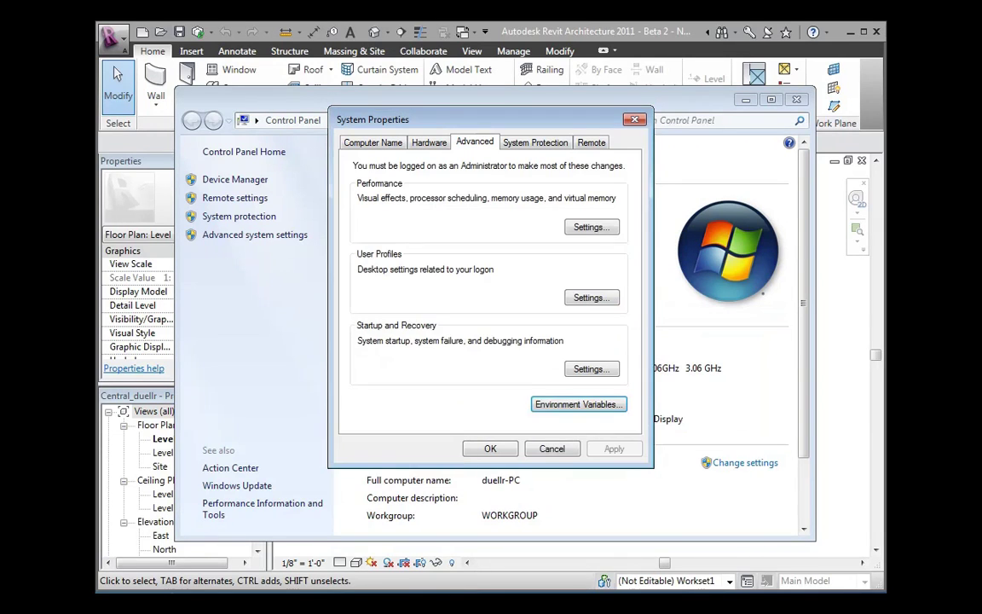
click(551, 448)
click(716, 85)
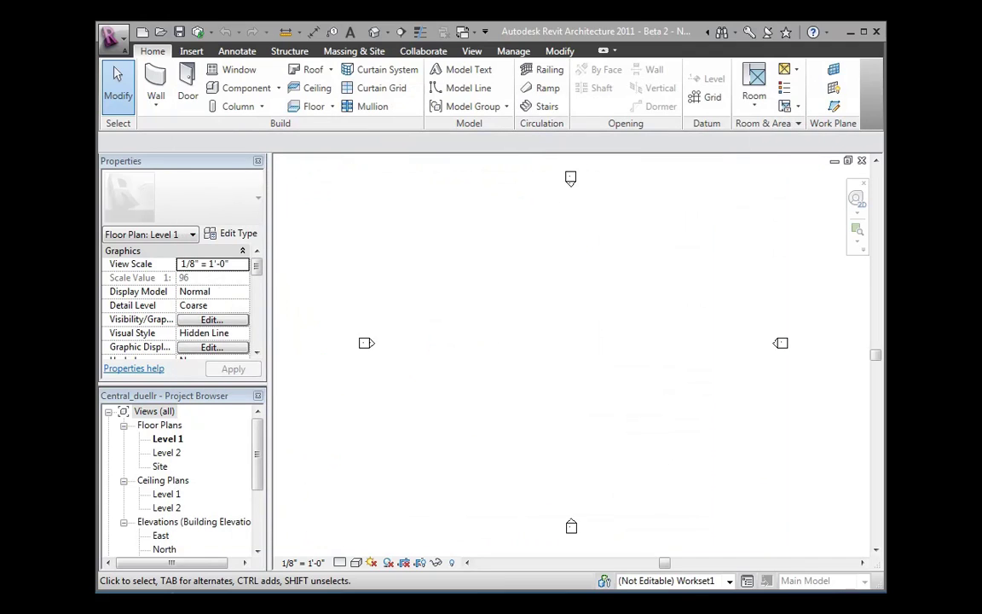
Select the ten Revit temporary files in the local Temp folder and delete them.
click(470, 155)
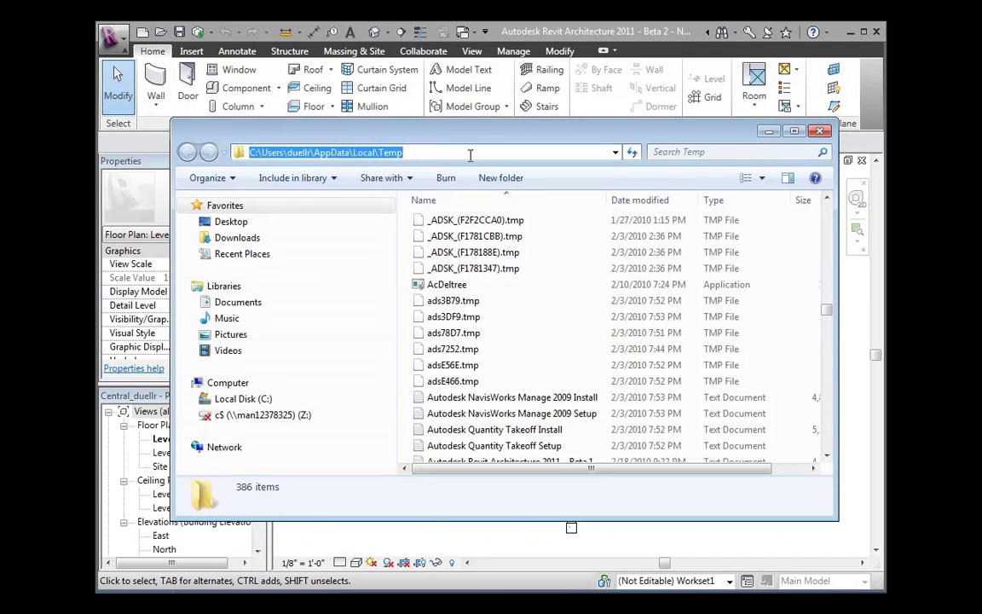
click(570, 300)
click(499, 398)
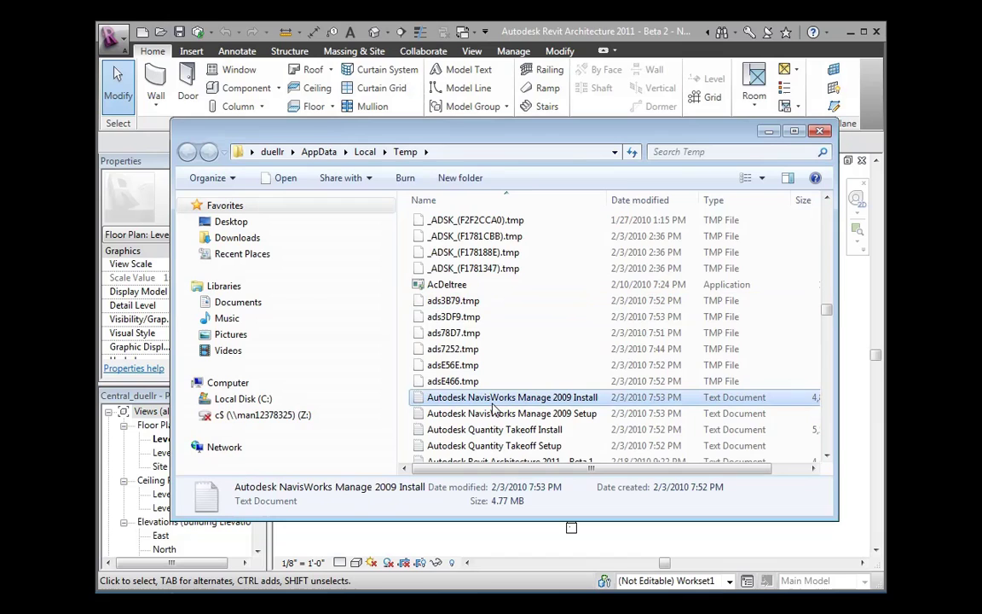
text(rev)
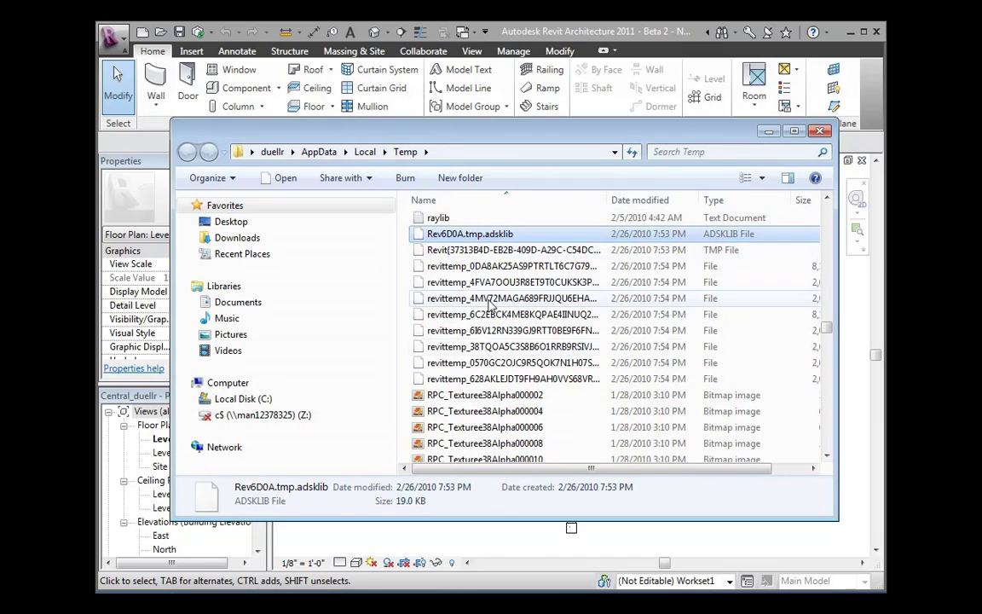
click(486, 381)
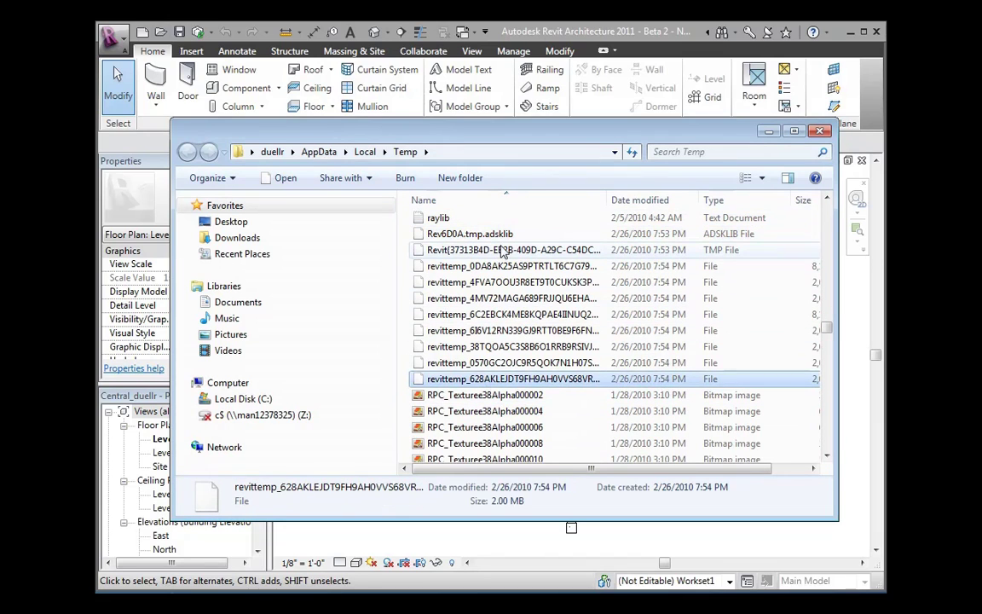
shift+click(477, 234)
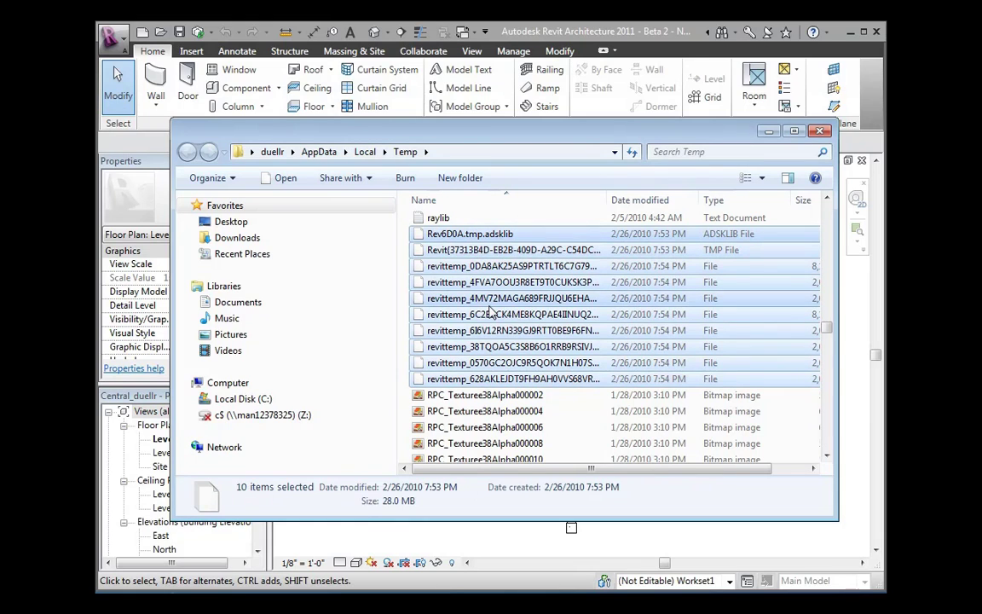
right_click(490, 307)
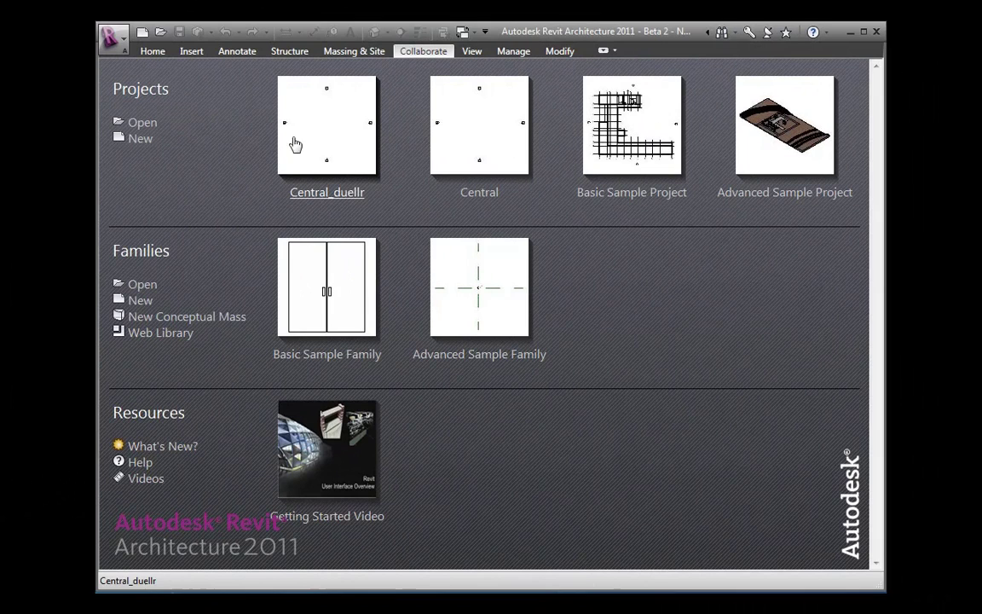
Open the local copy, confirm its central is Desktop\Central\Central.rvt, and synchronize.
click(319, 124)
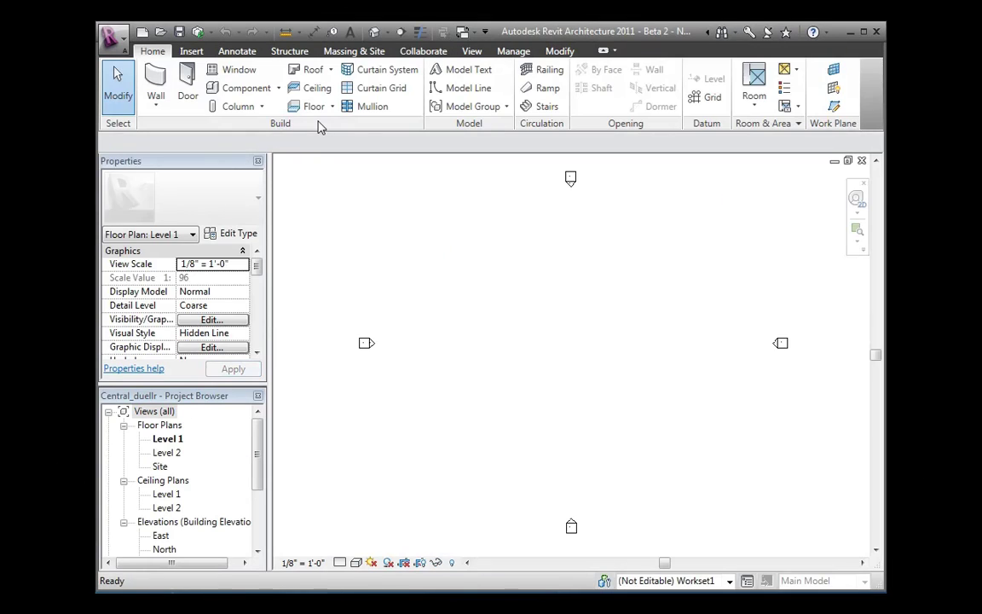
click(434, 54)
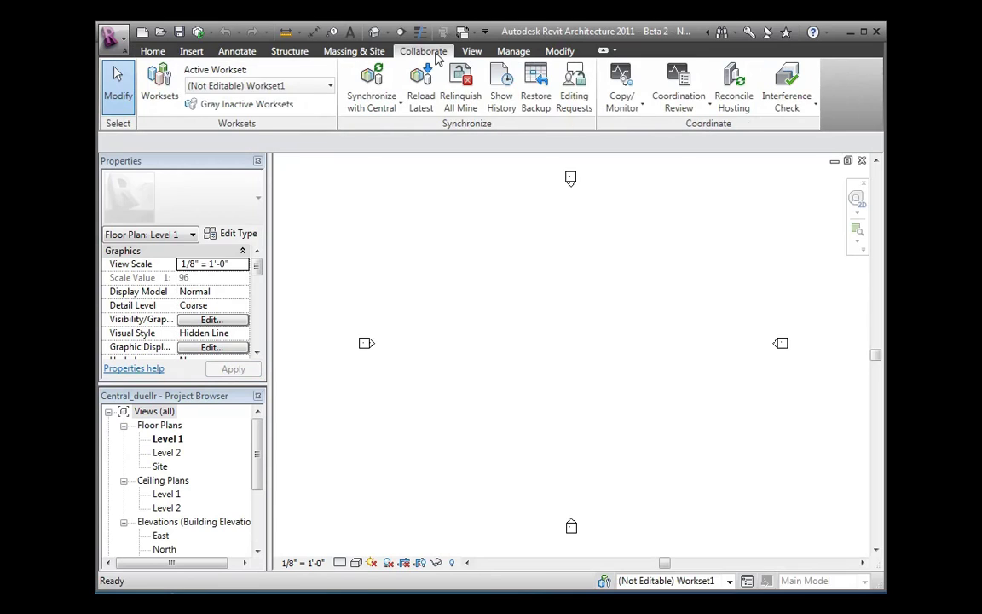
click(401, 108)
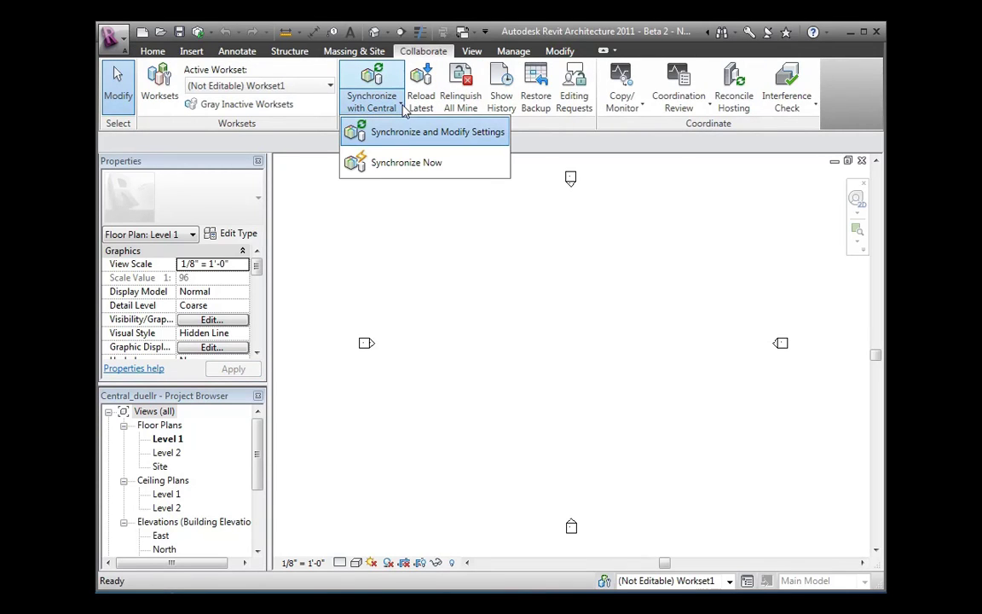
click(408, 133)
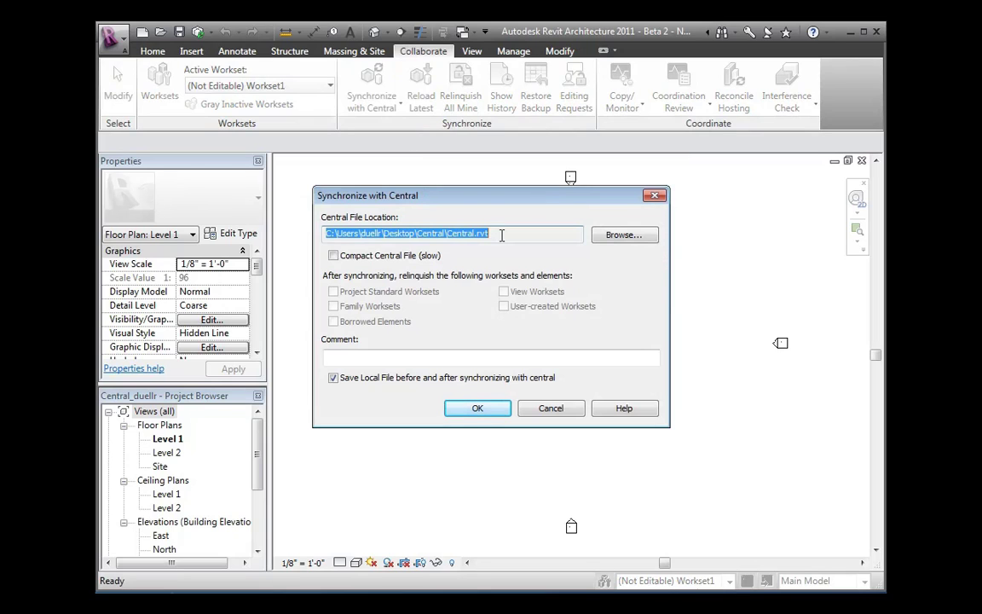
drag(502, 236, 324, 235)
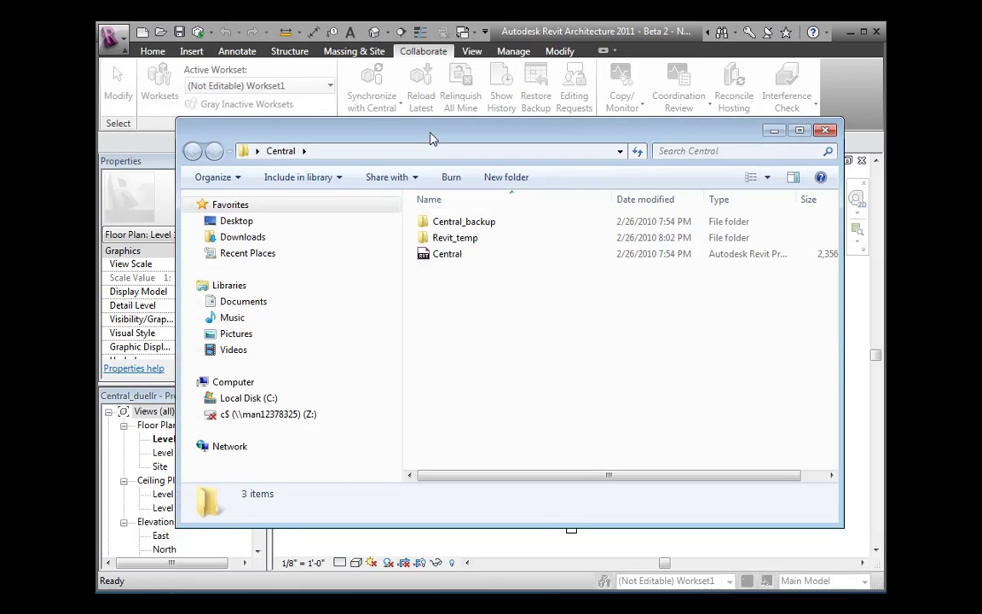
click(452, 254)
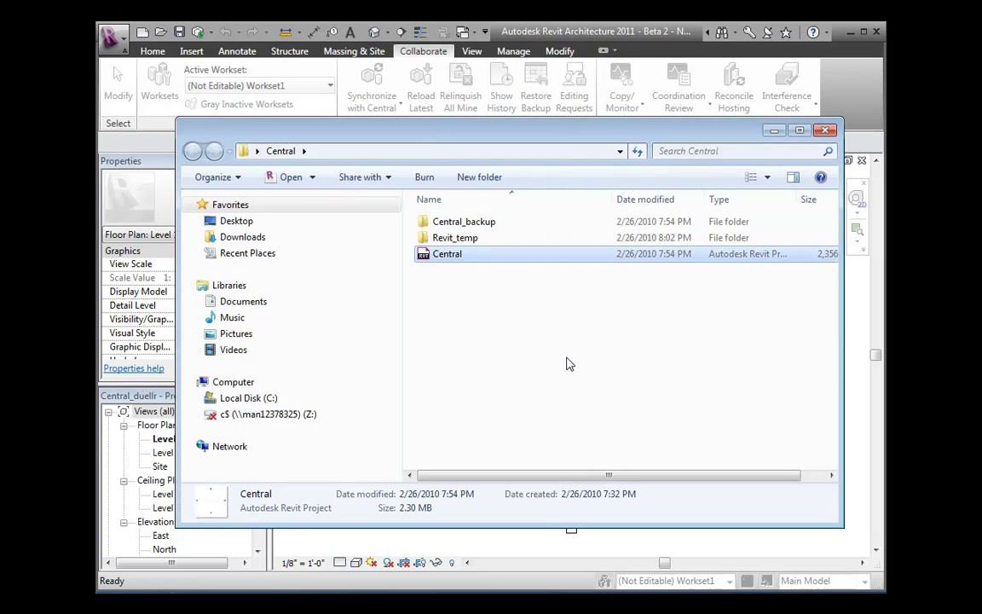
click(519, 151)
click(782, 132)
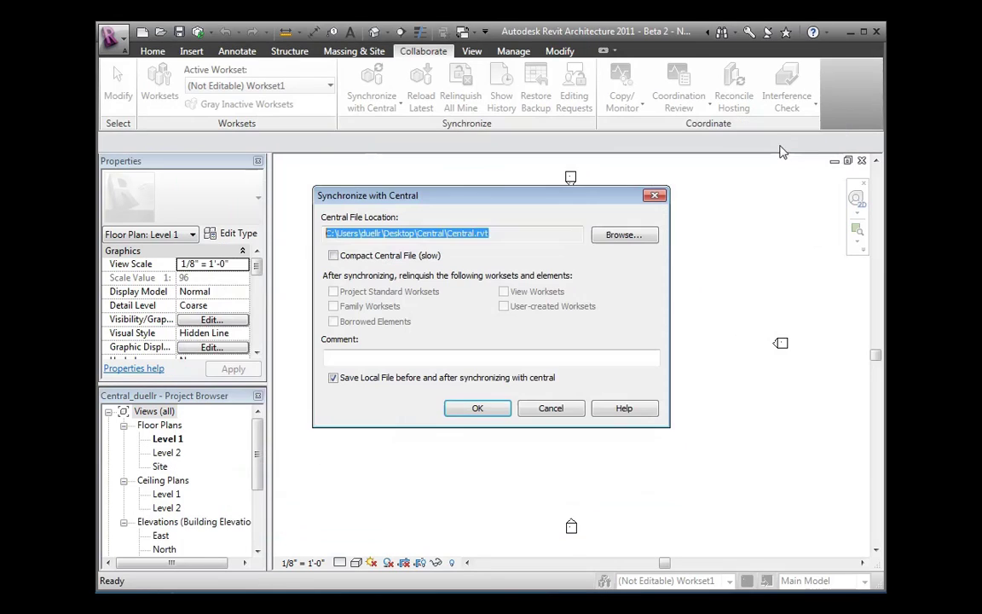
click(467, 411)
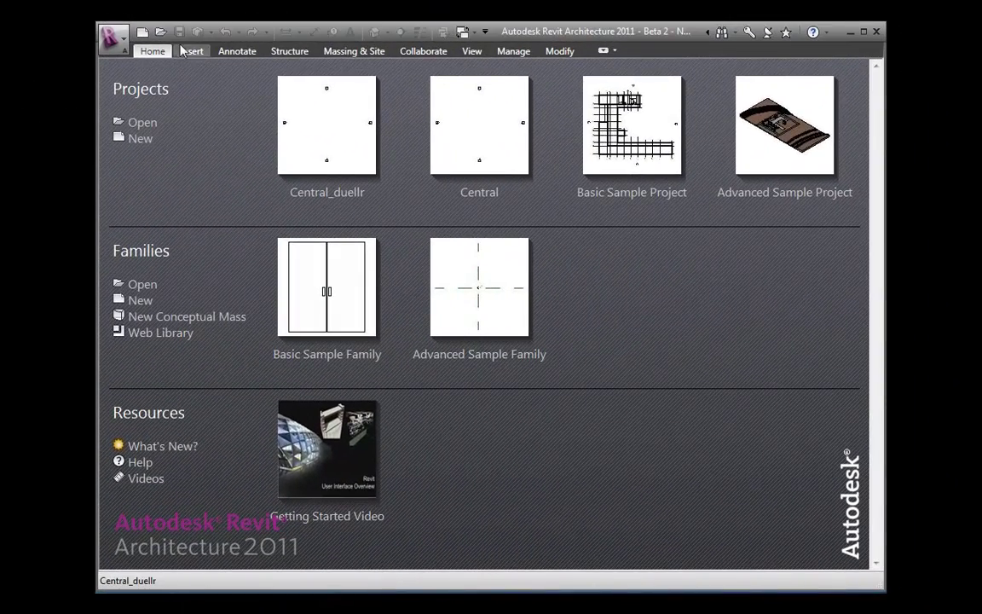
Open Central.rvt from the Desktop Central folder directly, without creating a local.
click(161, 33)
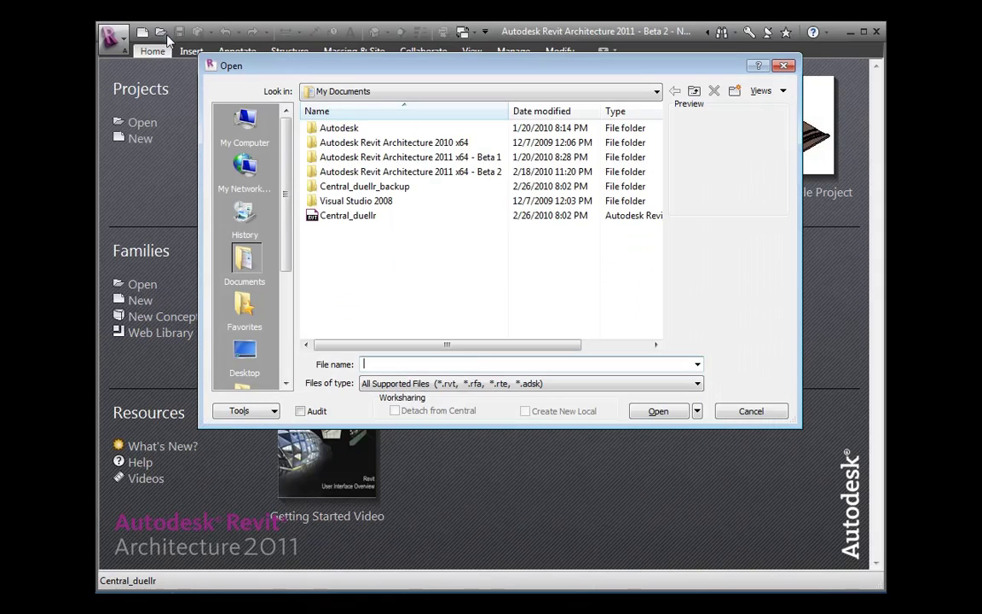
key(ctrl+v)
key(Return)
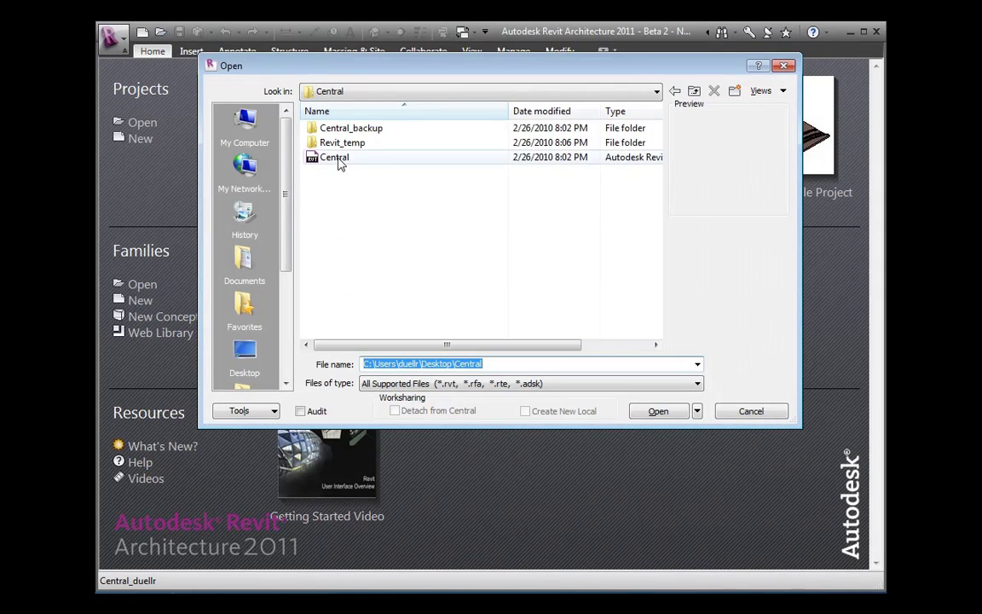
click(336, 160)
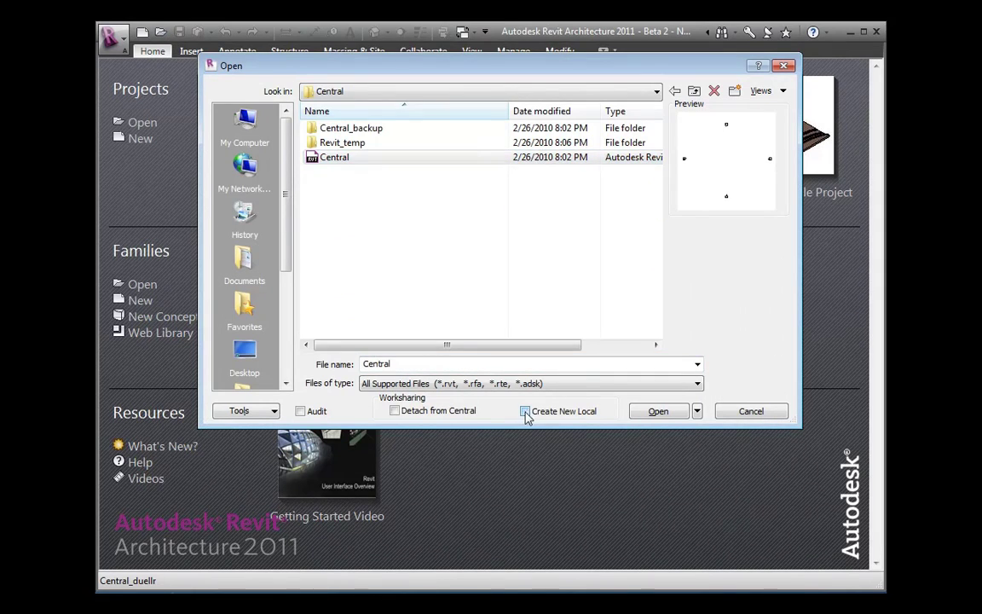
click(646, 413)
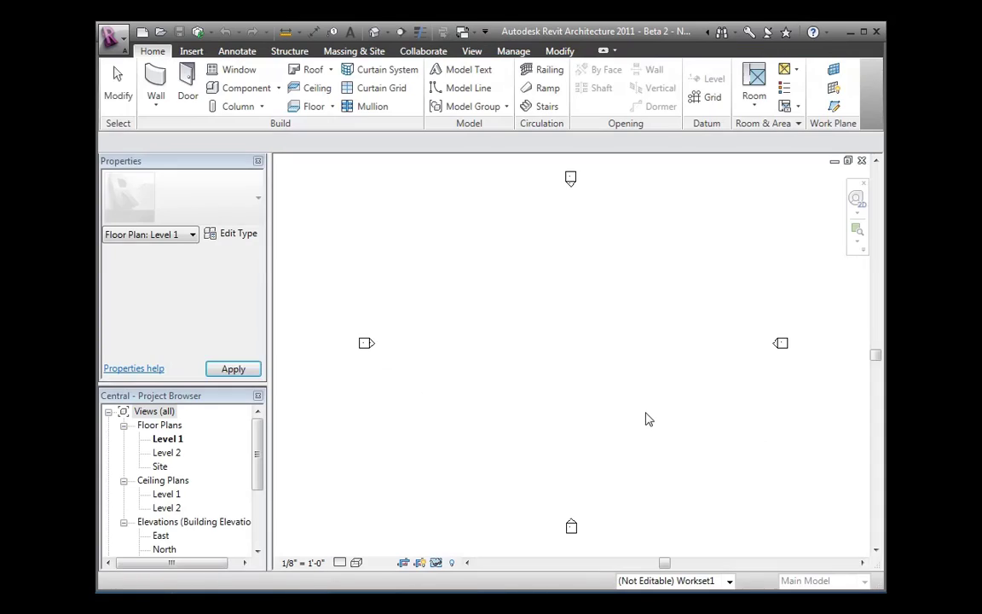
Save it as Central-Test.rvt with Make this a Central File enabled.
click(109, 36)
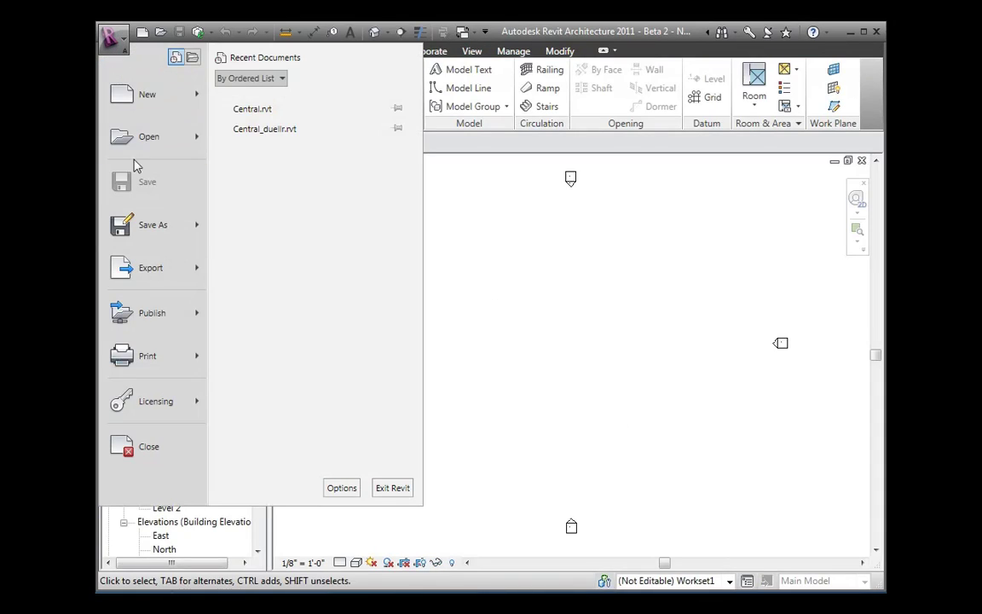
mouse_move(146, 224)
click(269, 132)
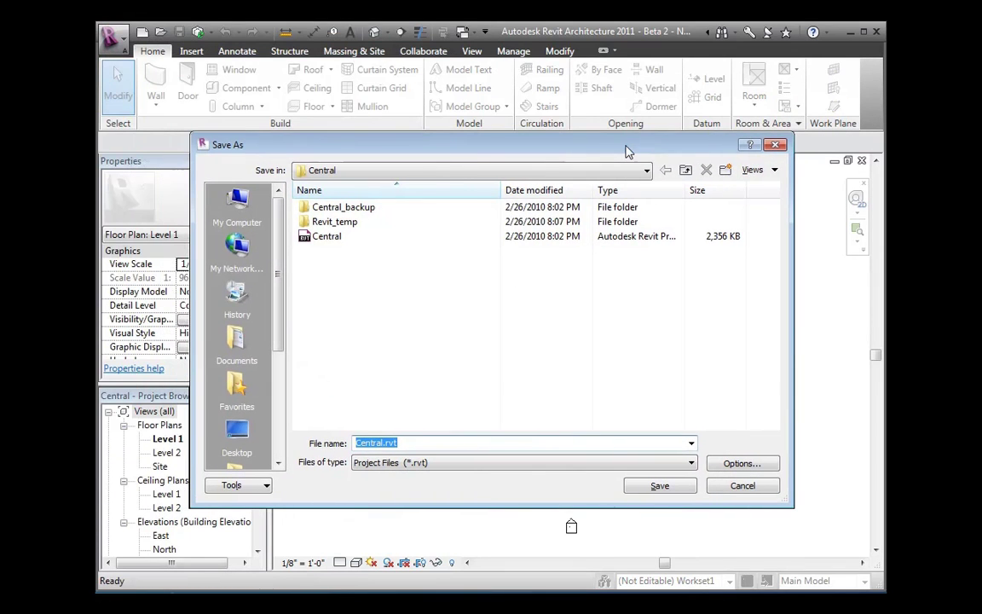
key(End)
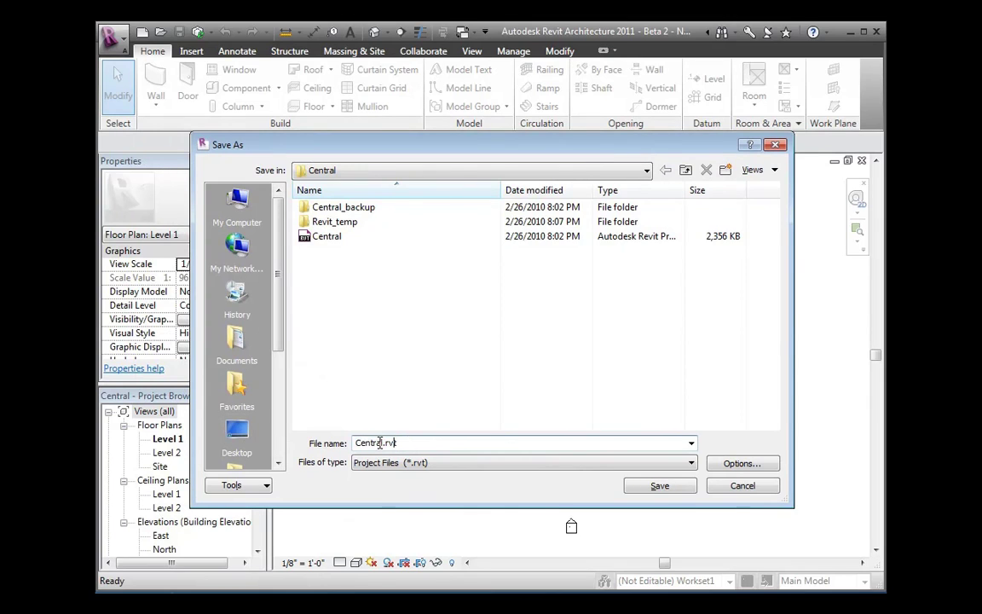
click(380, 443)
click(740, 463)
click(393, 257)
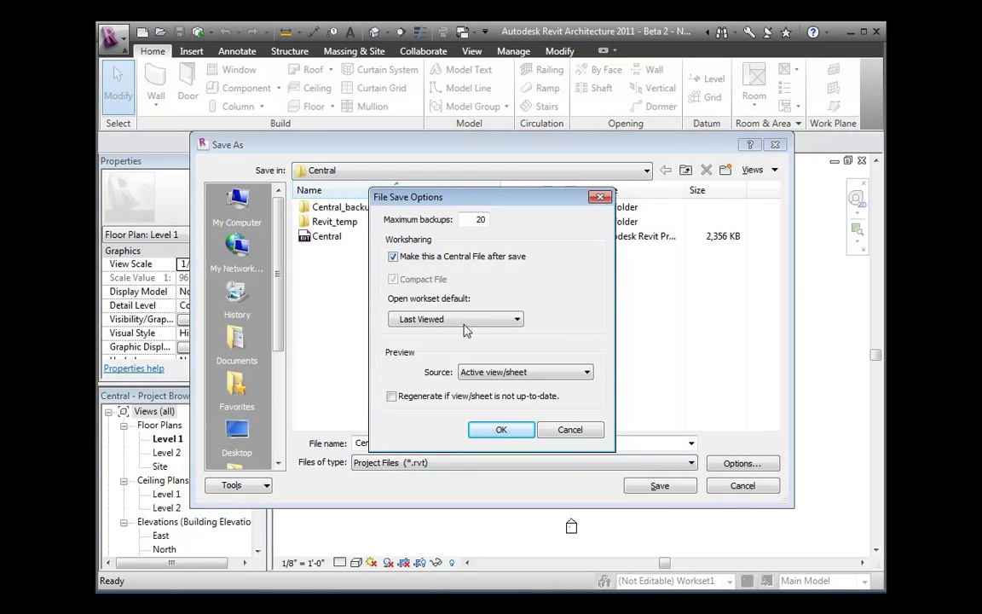
click(501, 430)
click(648, 491)
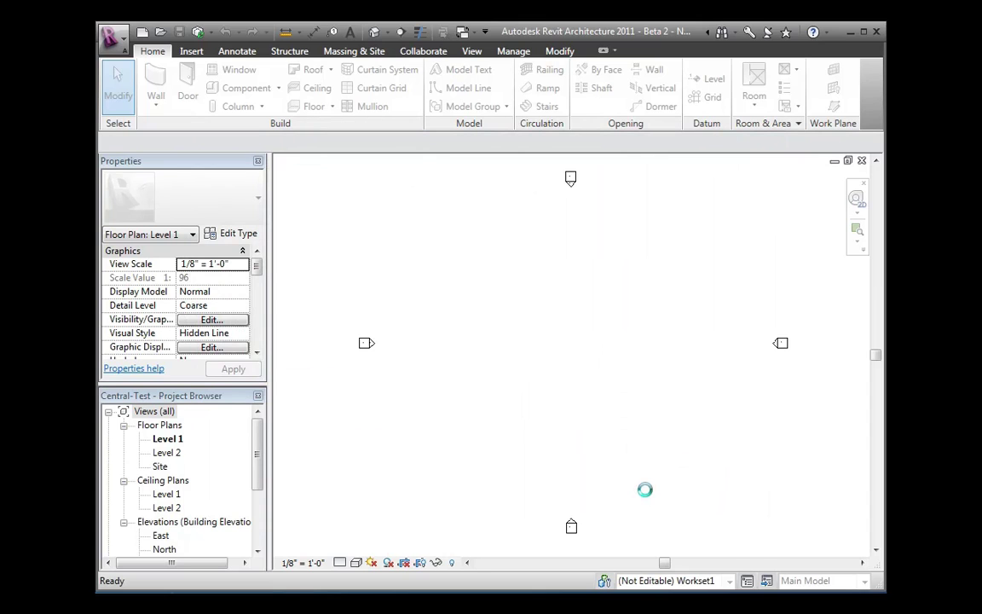
Close Central-Test and reopen Central-Test.rvt with Create New Local ticked.
click(110, 36)
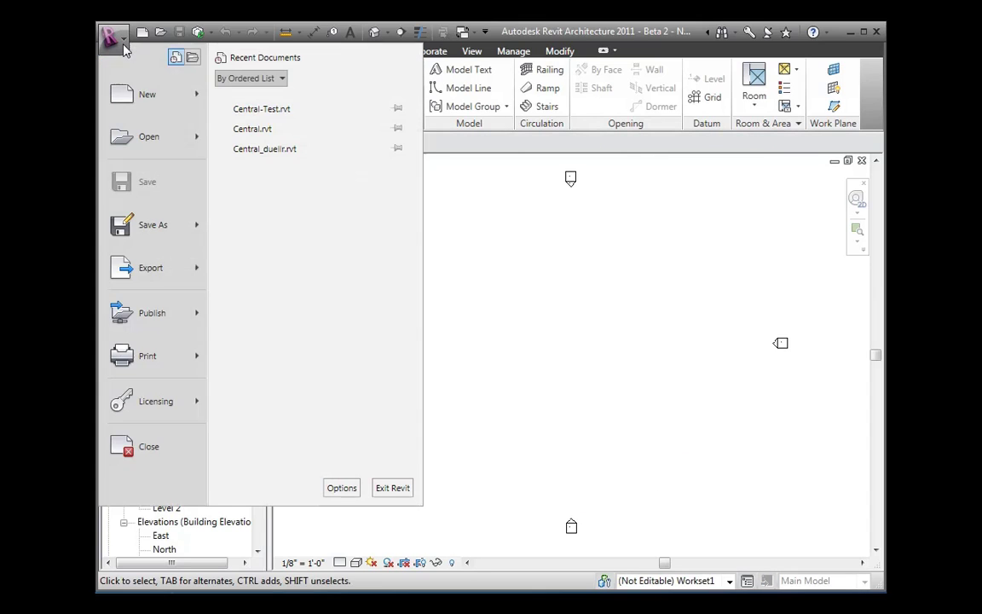
click(162, 442)
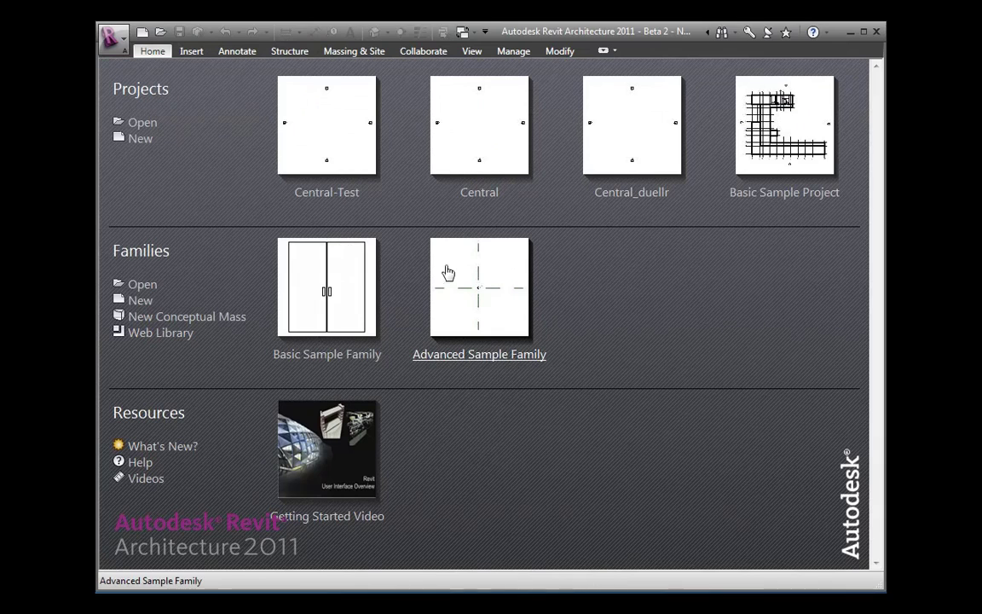
click(159, 32)
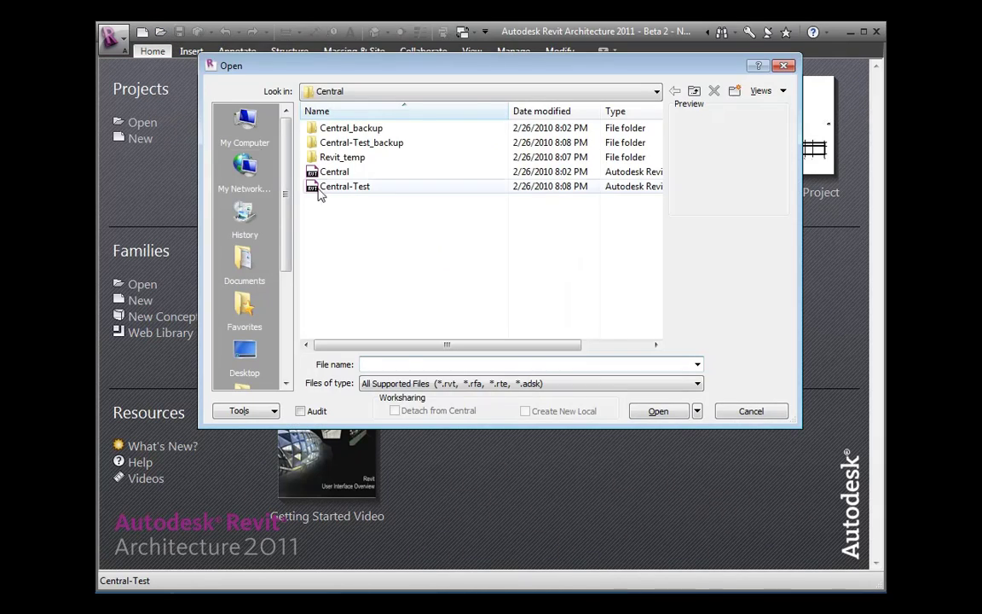
click(350, 187)
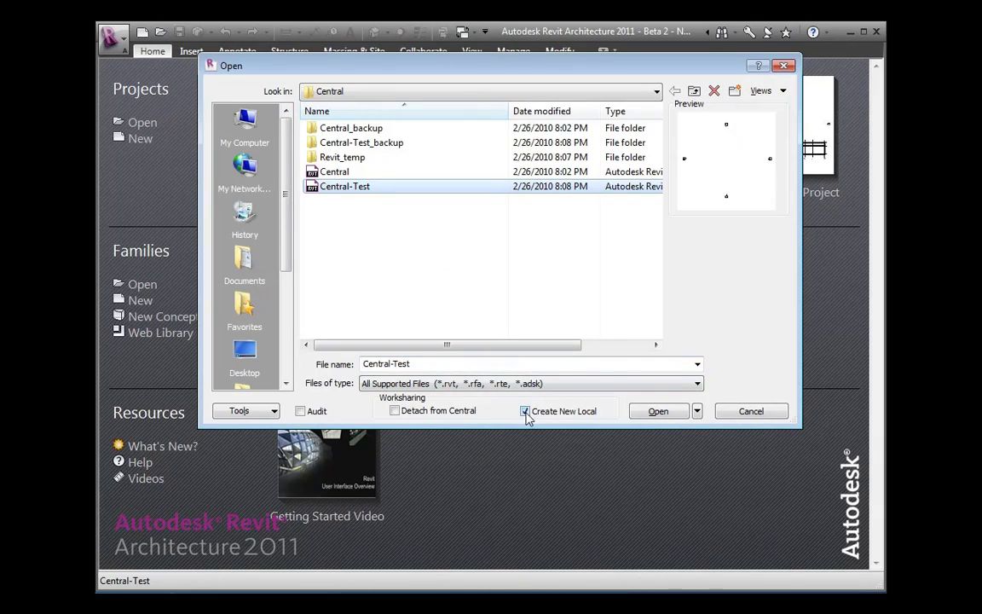
click(674, 412)
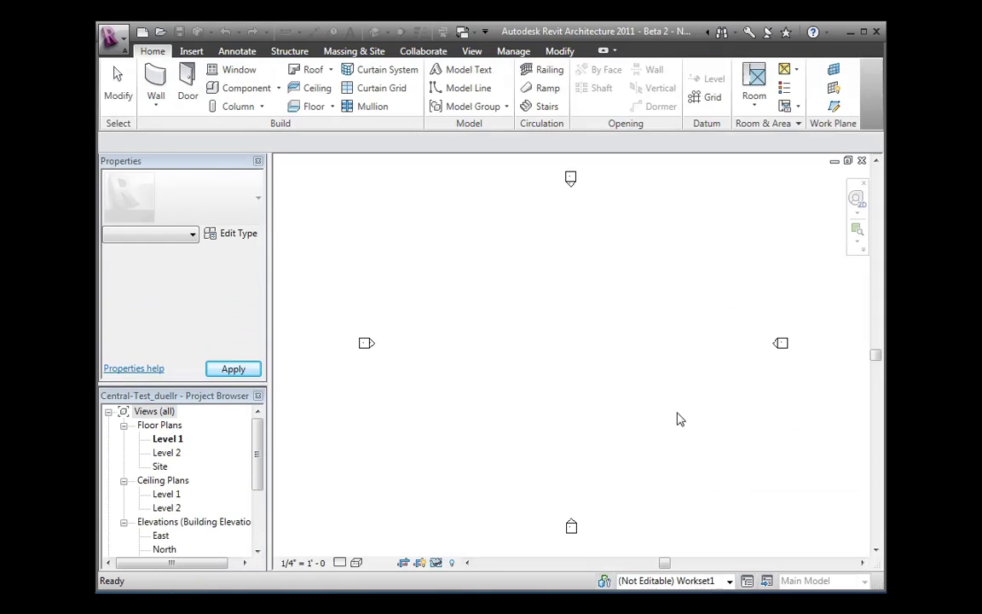
Confirm the central path ends in Central-Test.rvt and synchronize the local copy with it.
click(426, 52)
click(372, 104)
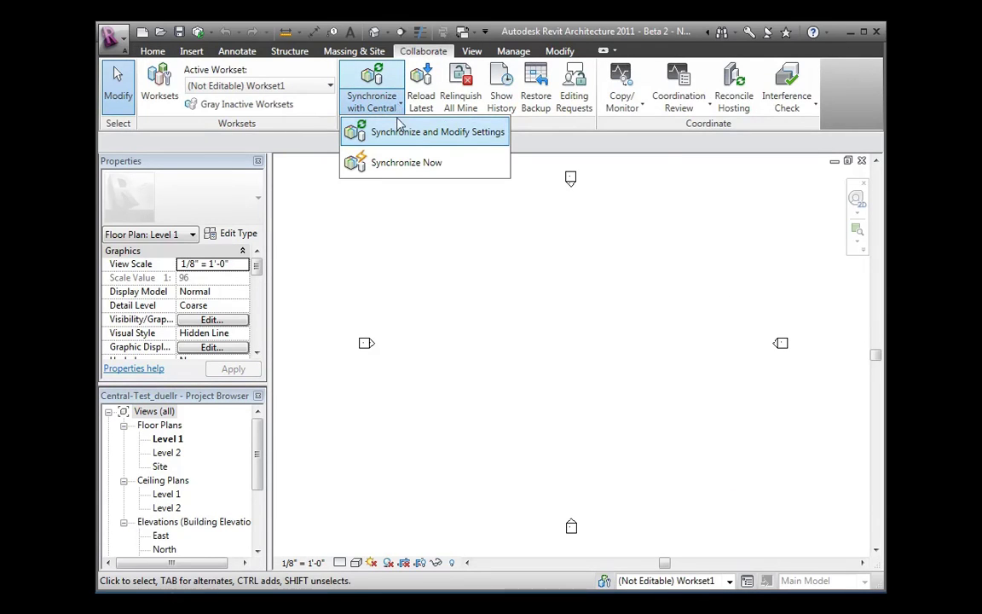
drag(509, 234, 446, 236)
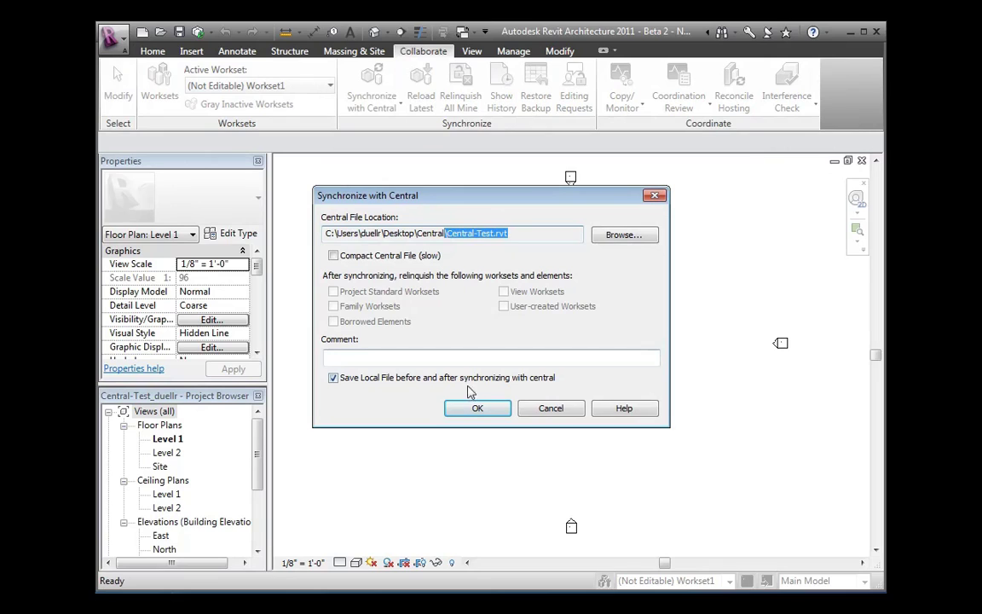
click(471, 410)
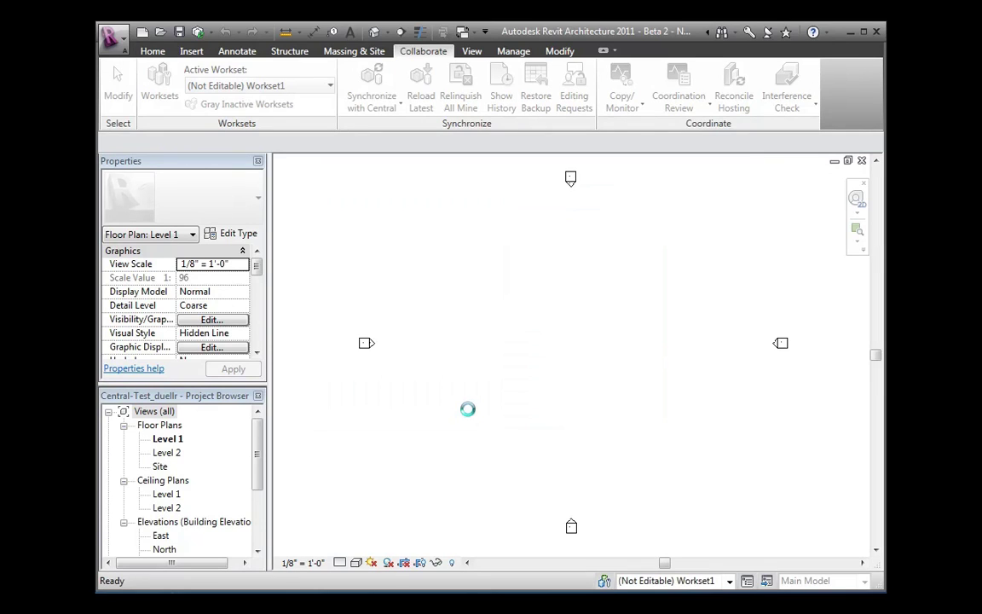